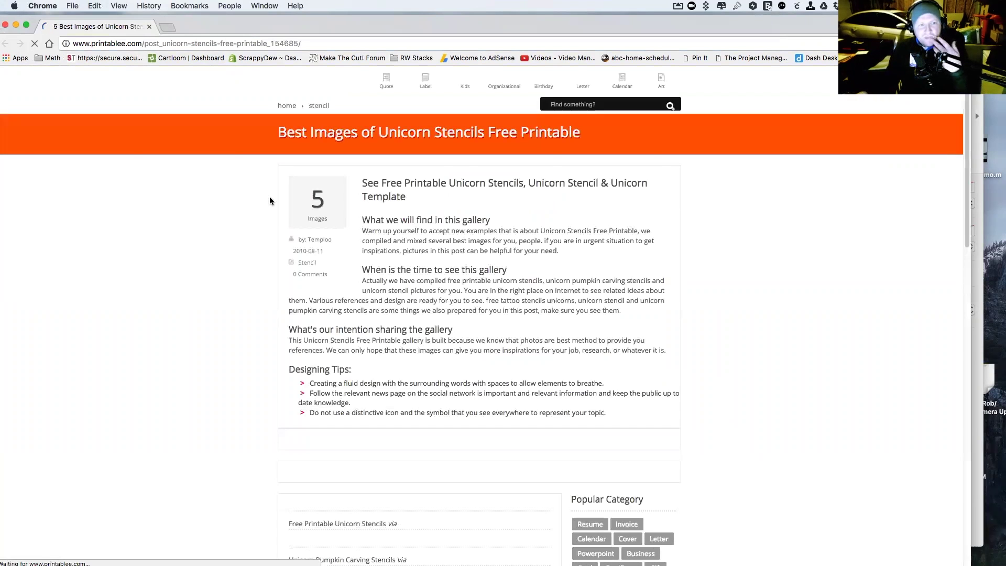
# Save the unicorn head with stars from the stencil gallery to Downloads as unicorn-stencil_154689 (1).jpg.
pyautogui.scroll(-5, 307, 247)
pyautogui.scroll(-15, 308, 247)
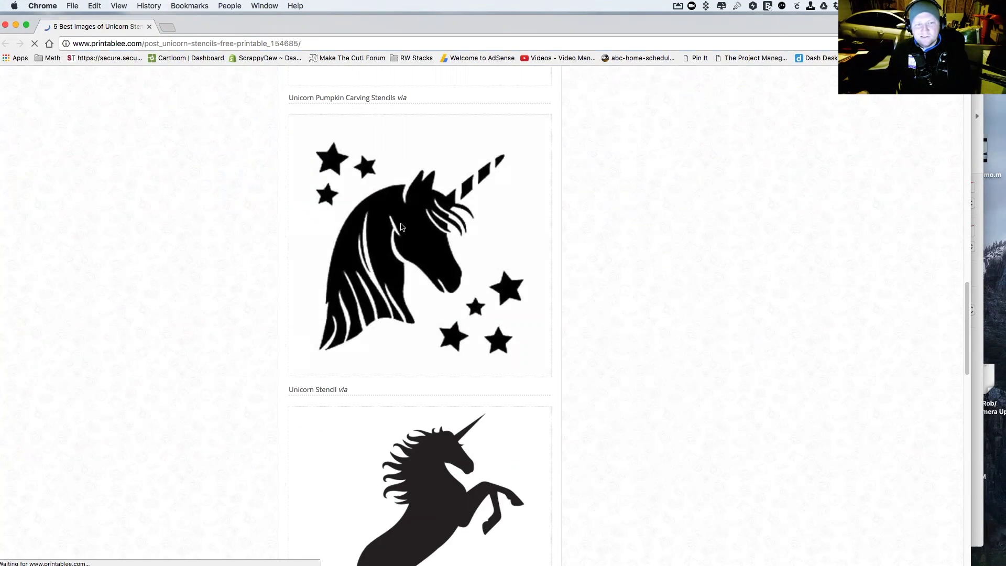
pyautogui.rightClick(401, 225)
pyautogui.click(415, 244)
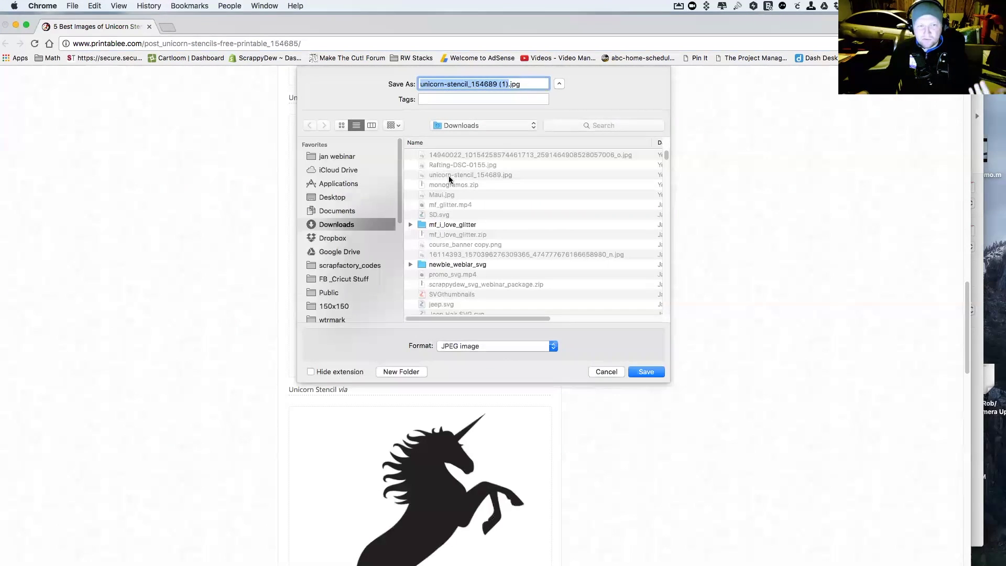
pyautogui.click(644, 371)
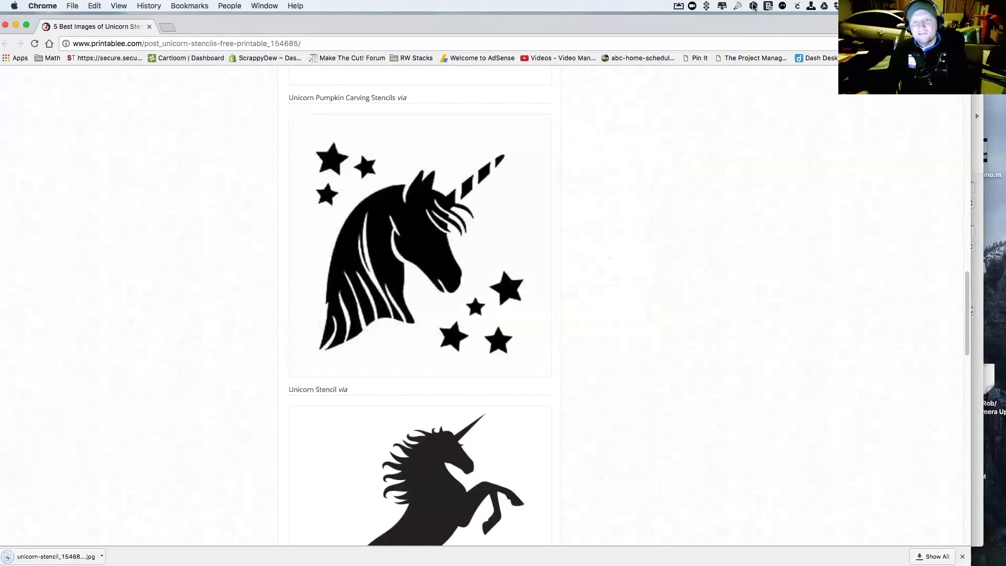
# Switch to Cricut Design Space, create a new project and start an image upload.
pyautogui.click(797, 7)
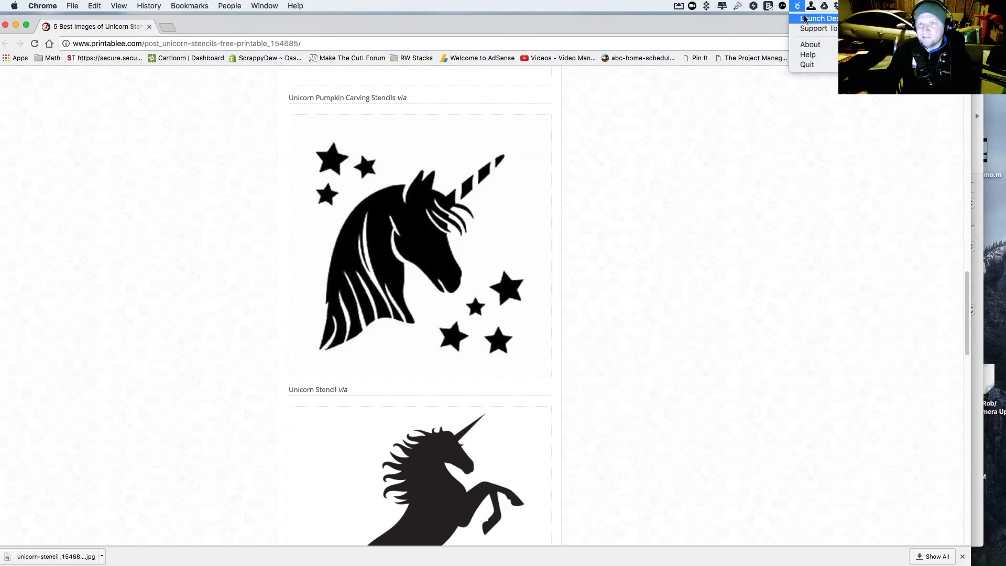
pyautogui.click(805, 19)
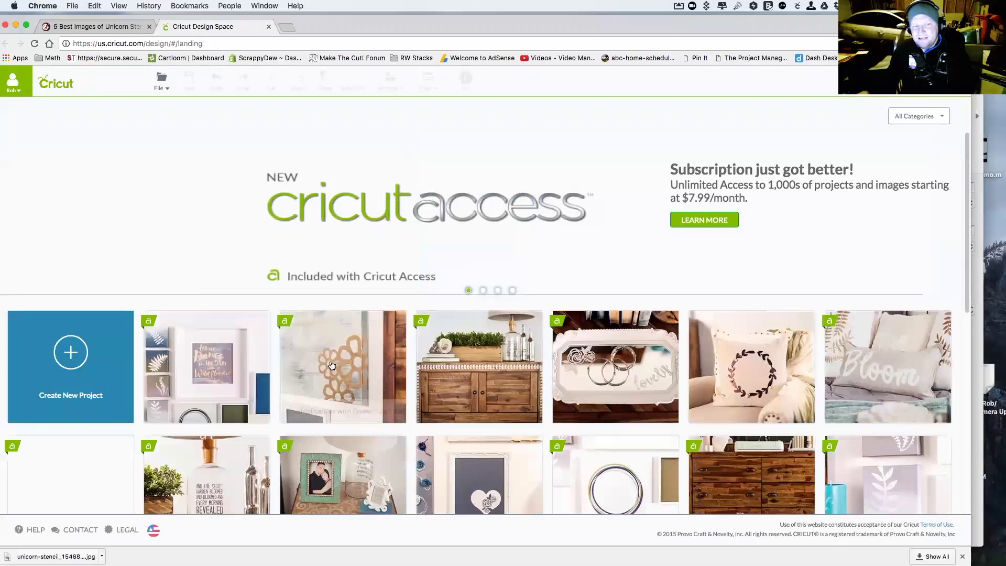
pyautogui.click(74, 364)
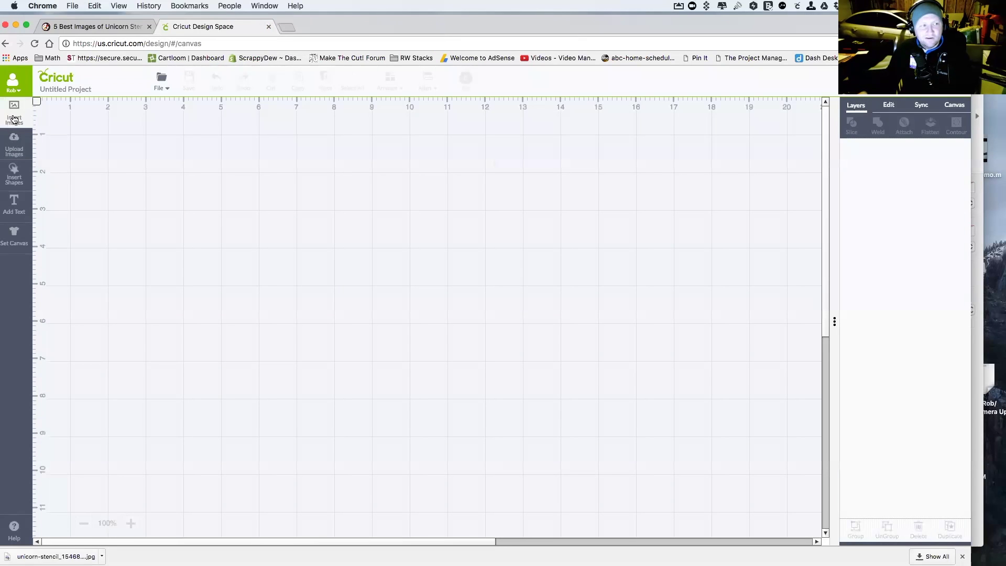
pyautogui.click(16, 144)
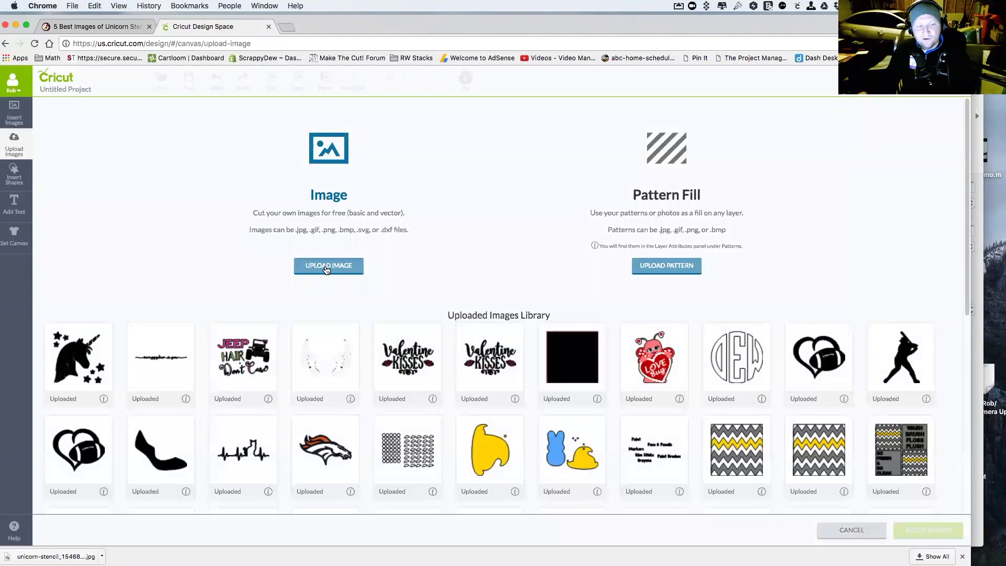
pyautogui.click(325, 267)
# Load unicorn-stencil_154689 (1).jpg from Downloads into the image uploader.
pyautogui.click(149, 195)
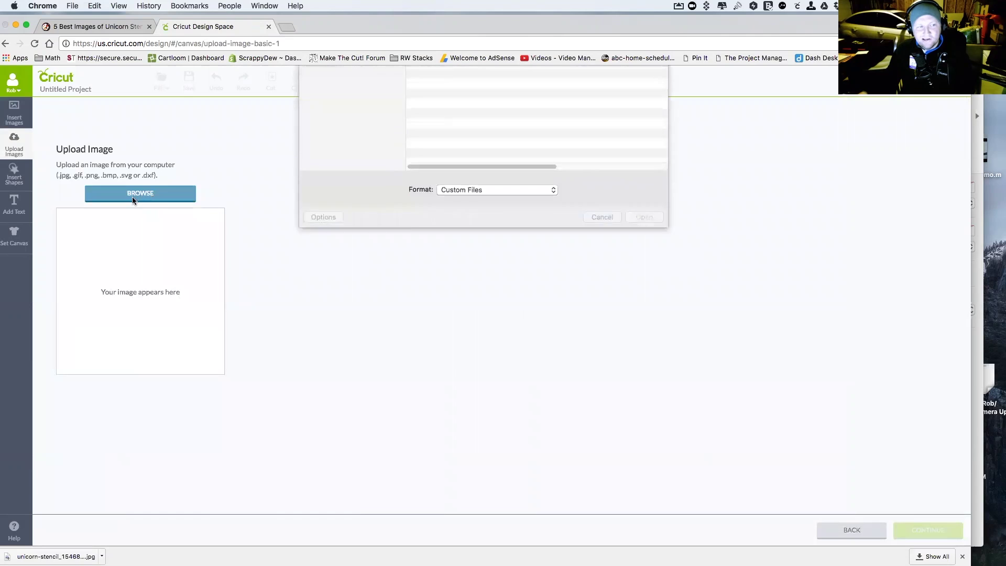
pyautogui.click(335, 175)
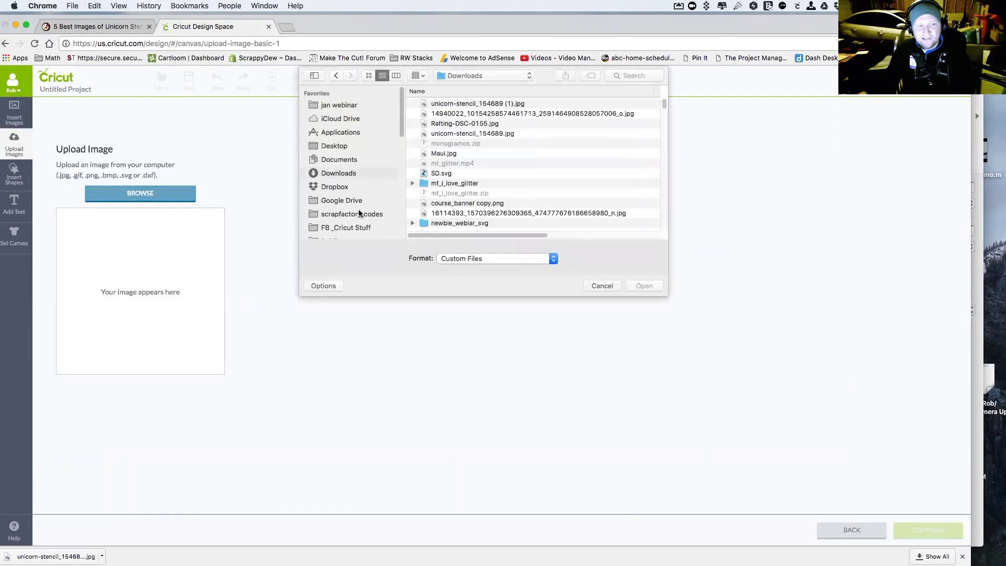
pyautogui.click(468, 105)
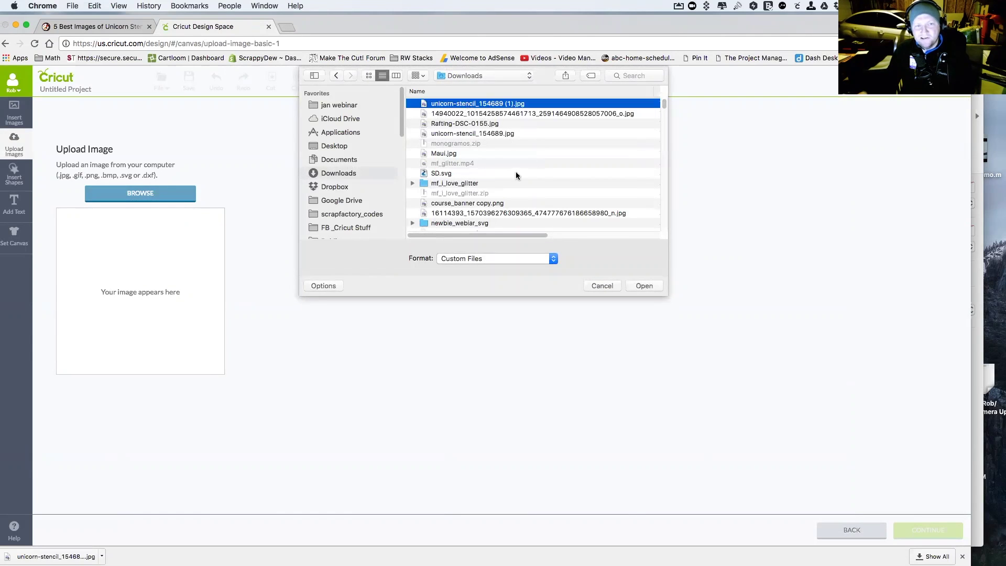
pyautogui.click(648, 284)
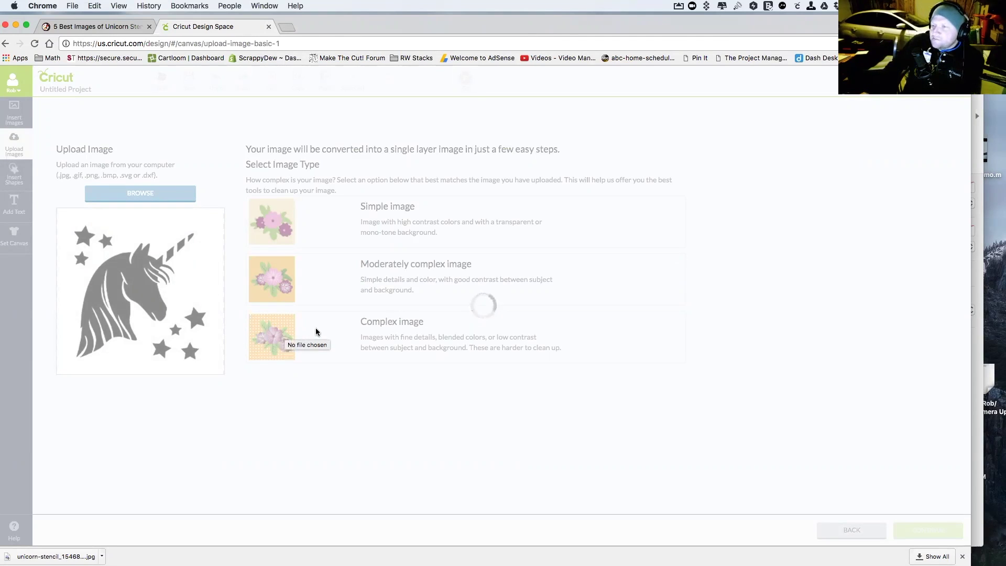
# Try the Complex image type and erase the white background around the unicorn, then back out to the upload page.
pyautogui.click(358, 325)
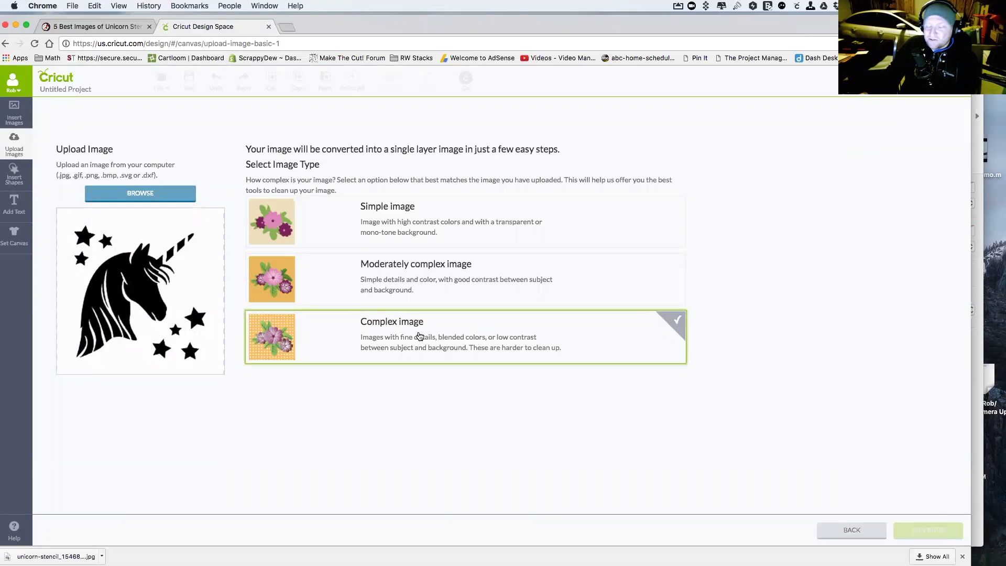
pyautogui.click(420, 336)
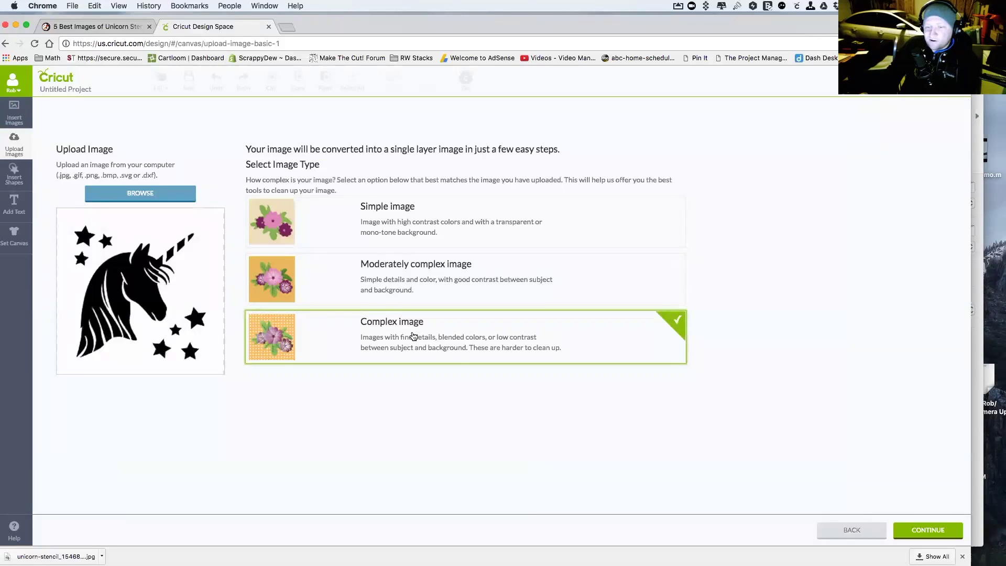
pyautogui.click(931, 531)
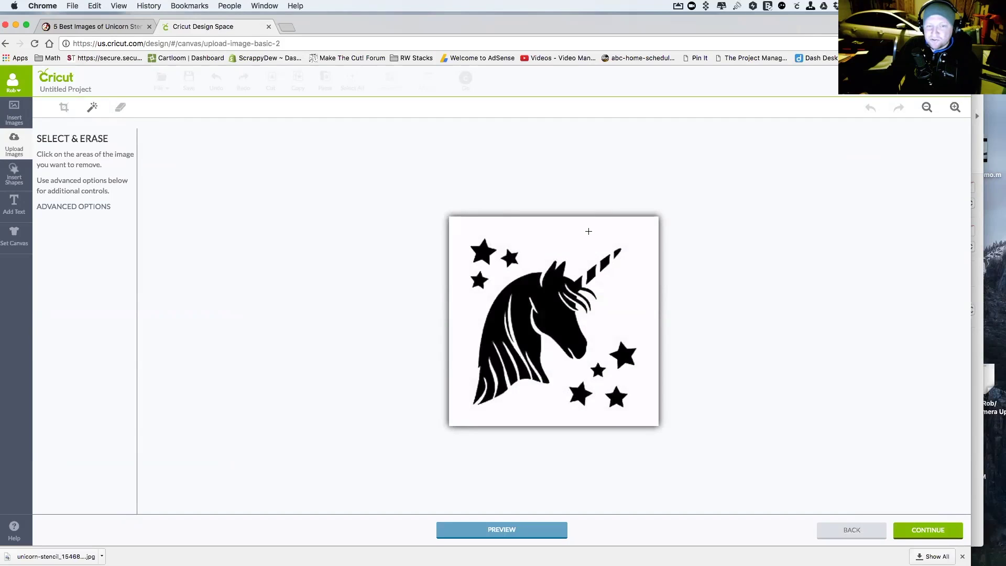
pyautogui.click(589, 231)
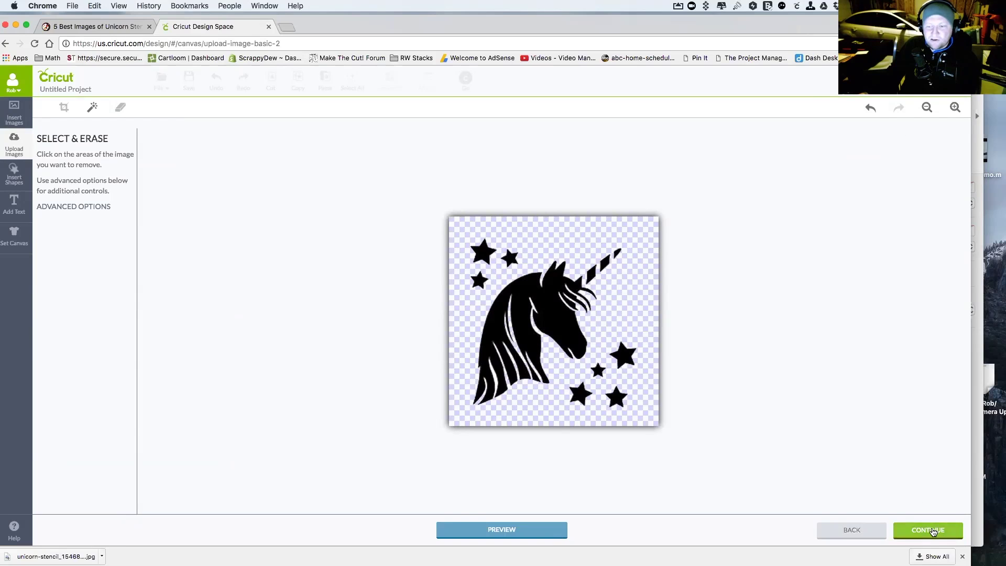
pyautogui.click(932, 531)
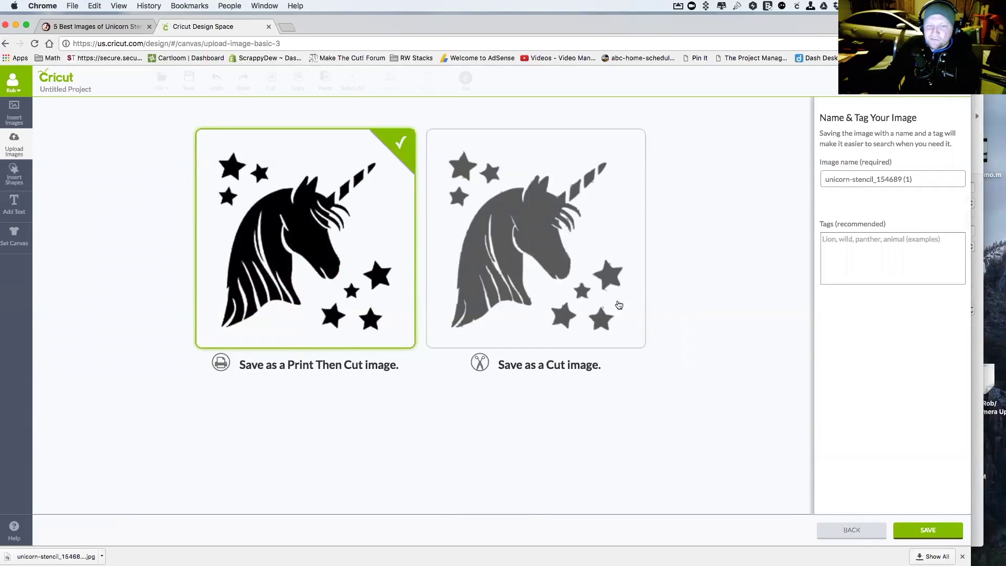
pyautogui.click(851, 530)
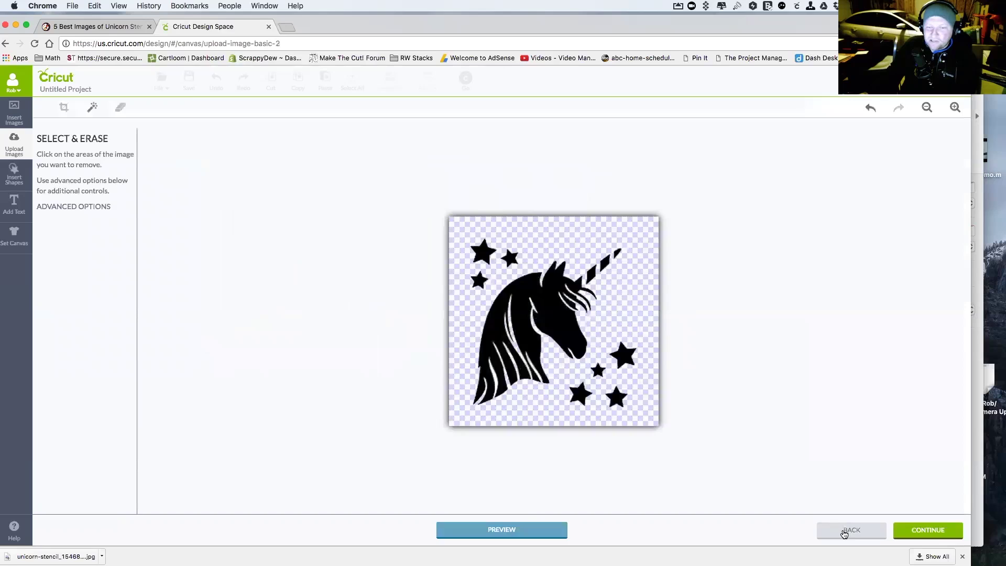
pyautogui.click(851, 530)
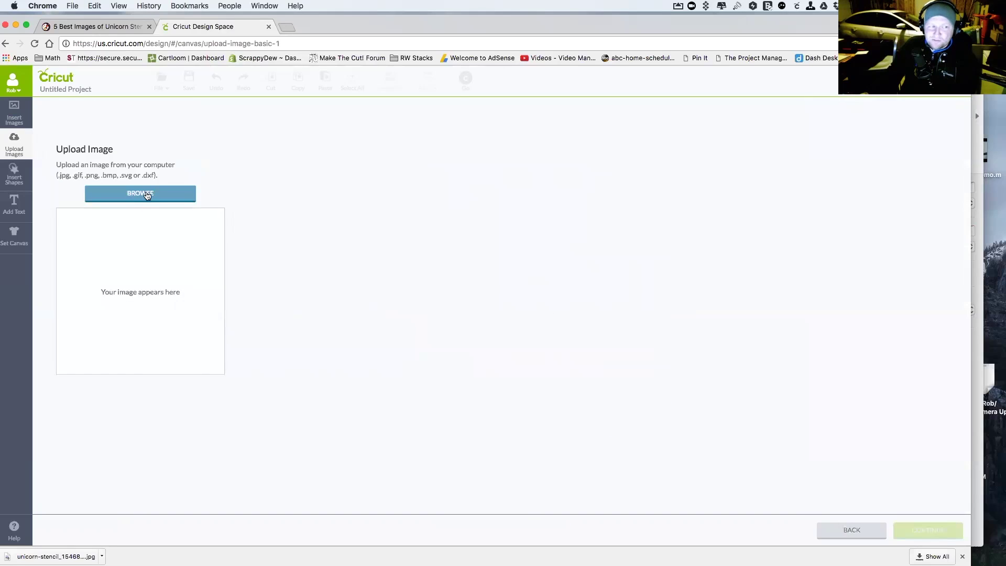
# Load unicorn-stencil_154689 (1).jpg again and continue with it as a Simple image.
pyautogui.click(146, 194)
pyautogui.click(473, 105)
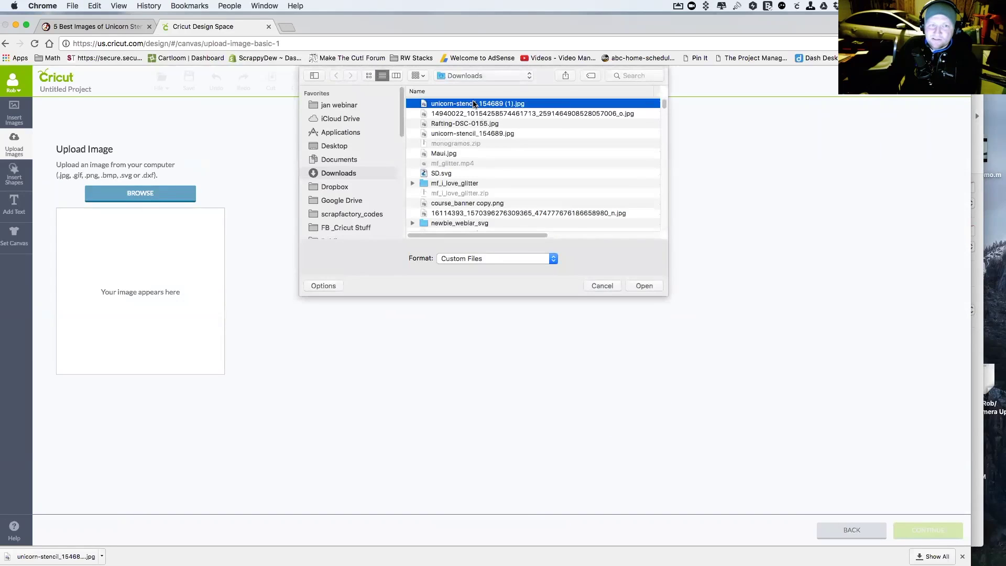
pyautogui.click(644, 285)
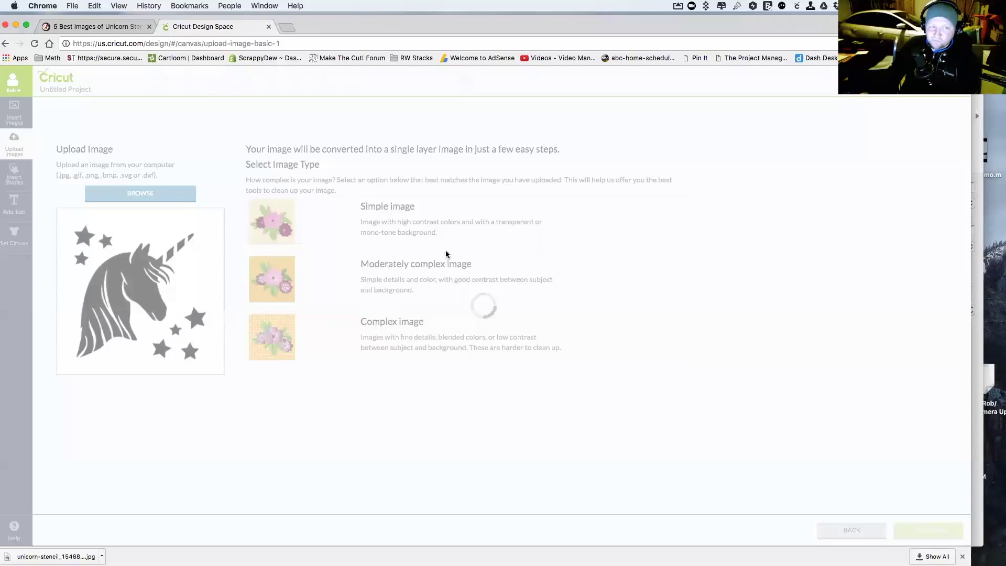
pyautogui.click(275, 222)
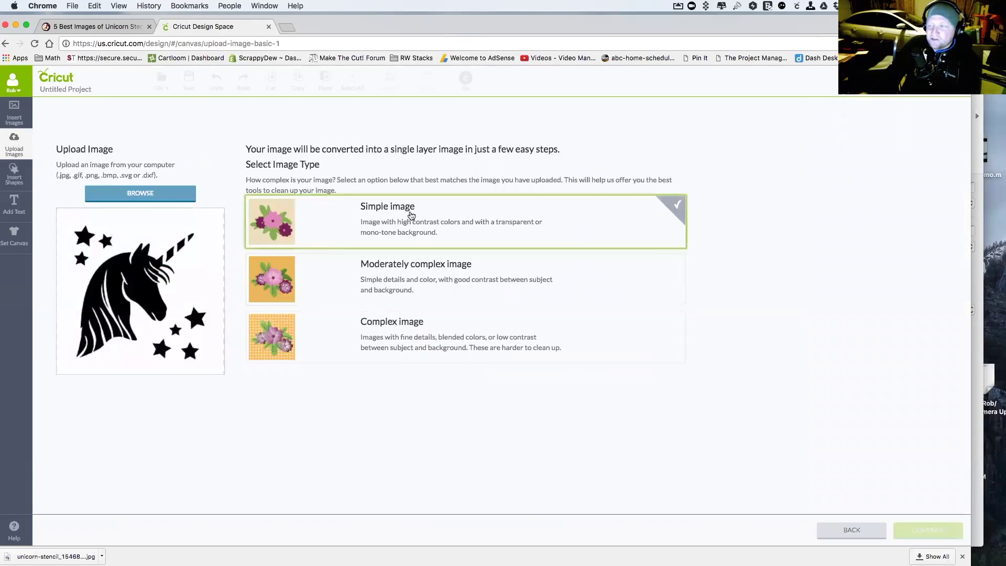
pyautogui.click(409, 216)
pyautogui.click(628, 226)
pyautogui.click(911, 529)
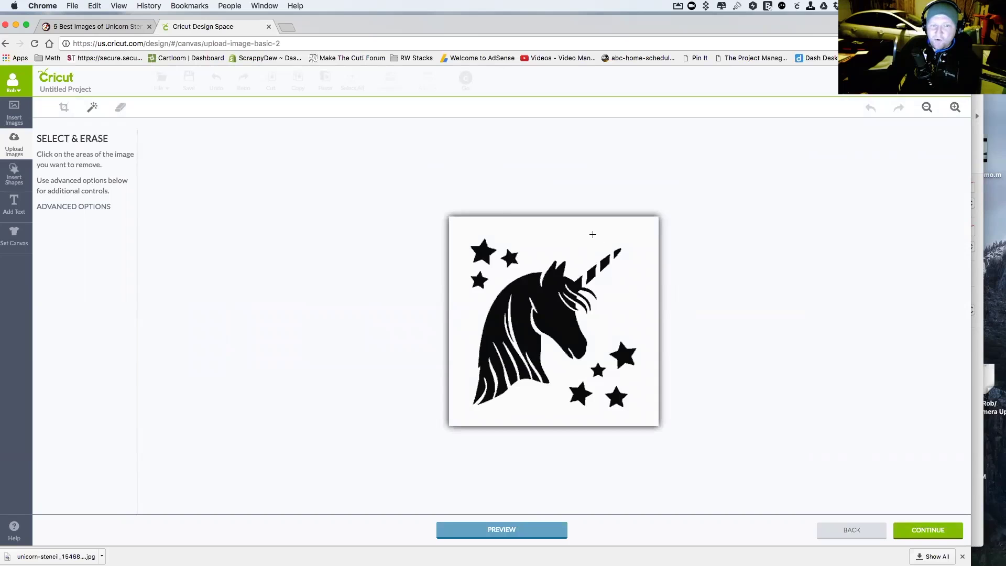
# Erase the white background around the unicorn and stars and save the upload as a Cut image.
pyautogui.click(589, 234)
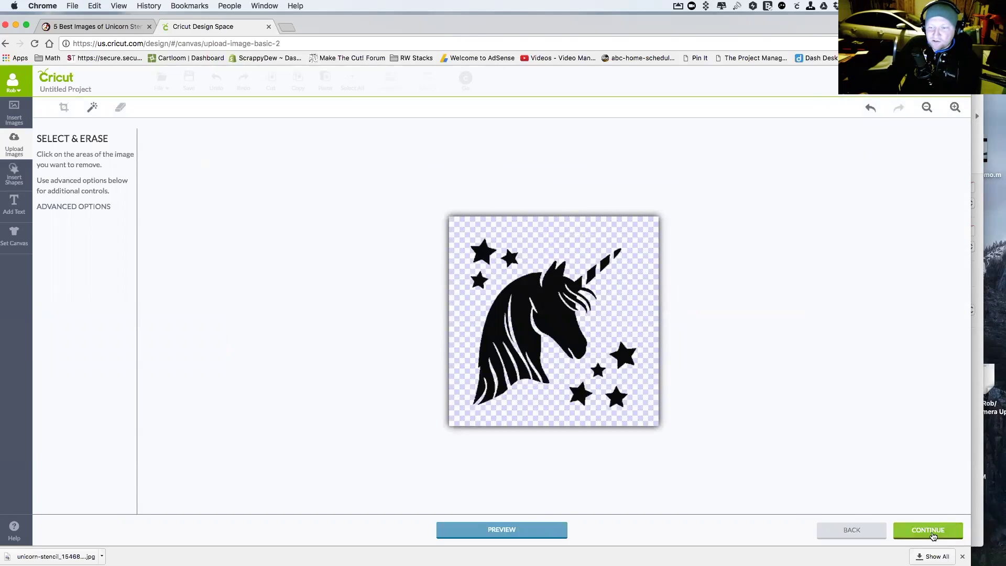
pyautogui.click(934, 534)
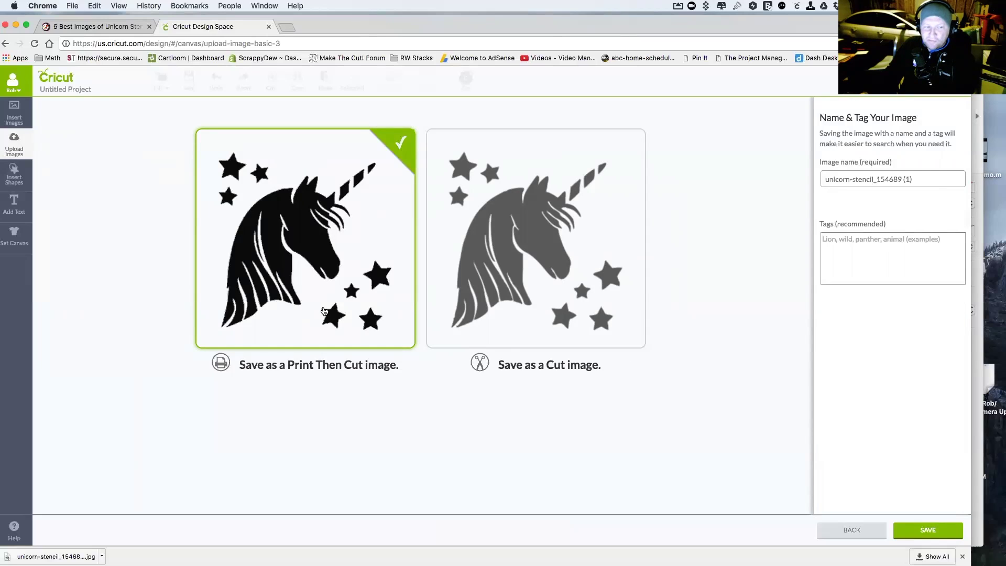
pyautogui.click(564, 295)
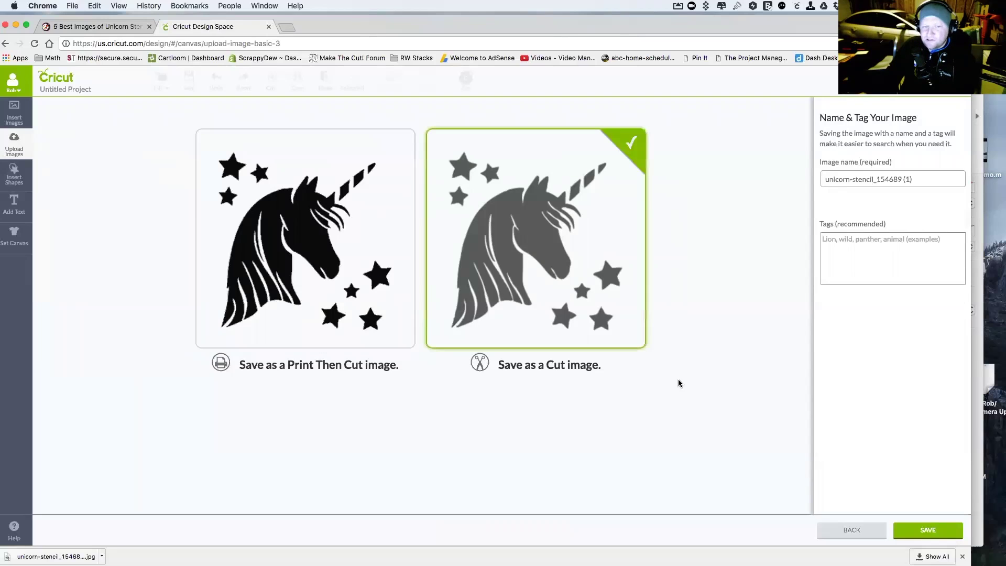
pyautogui.click(927, 530)
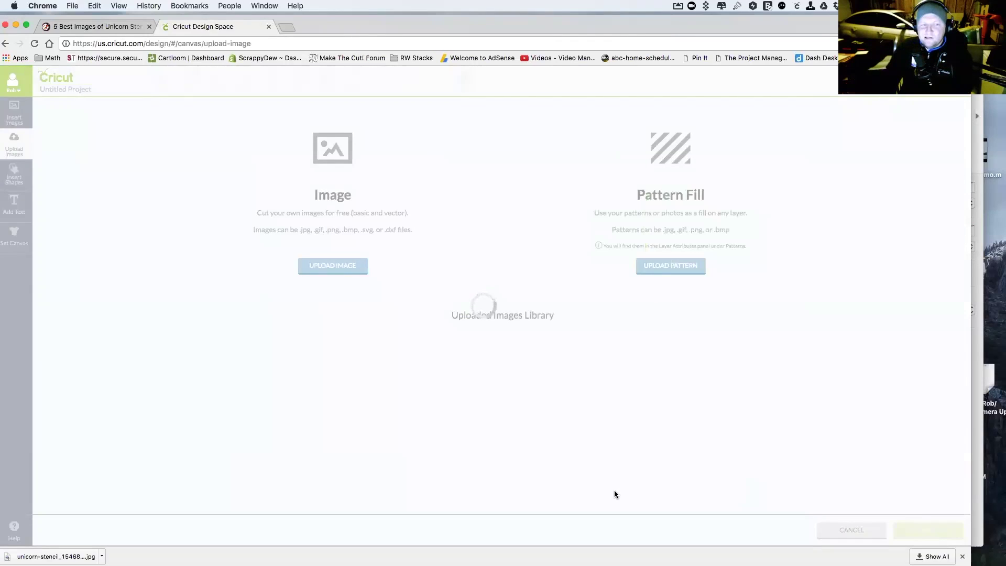
# Insert the newly uploaded unicorn image onto the canvas and resize it to about 6.4 in wide.
pyautogui.click(78, 365)
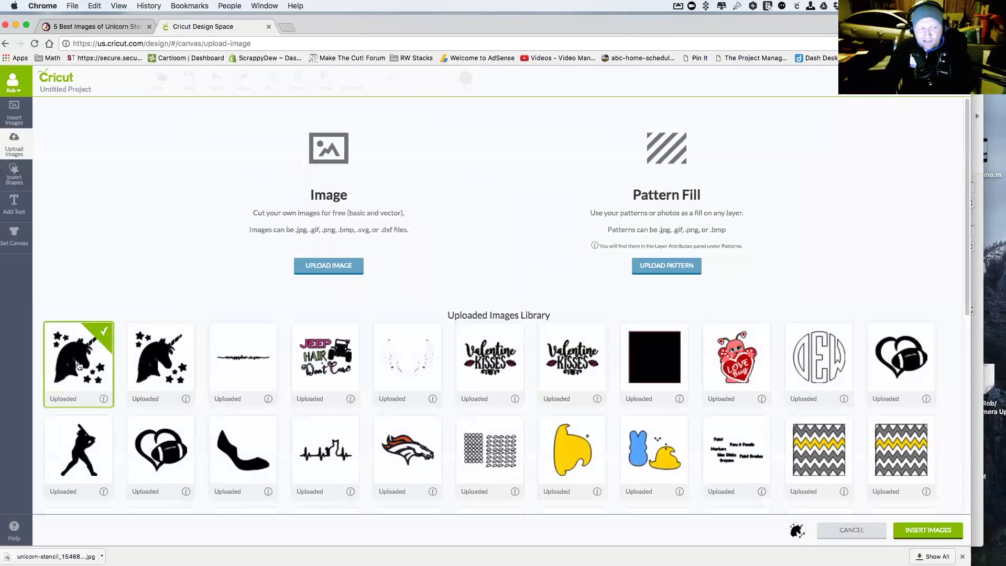
pyautogui.click(930, 532)
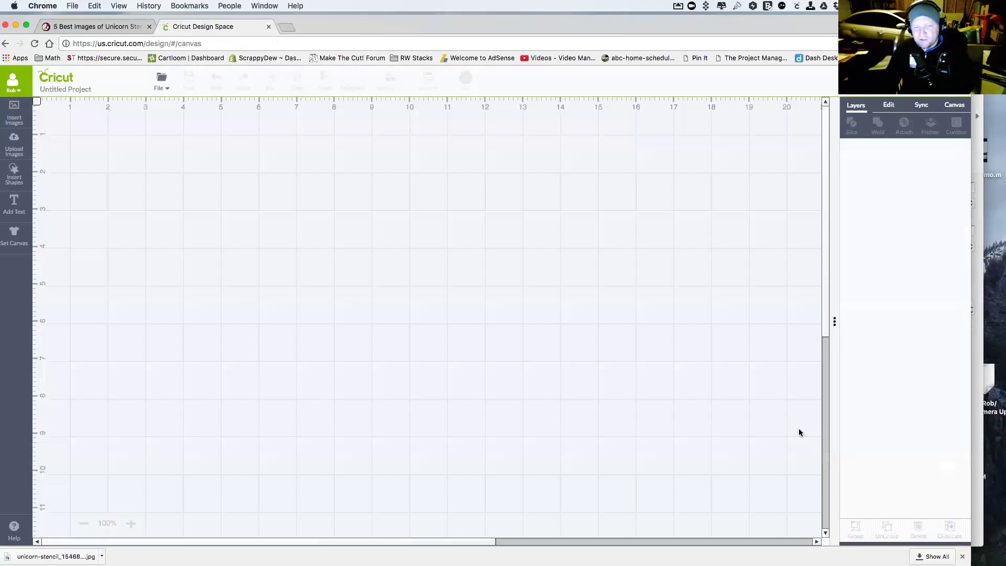
pyautogui.moveTo(340, 356); pyautogui.dragTo(455, 411)
pyautogui.click(538, 353)
pyautogui.click(284, 299)
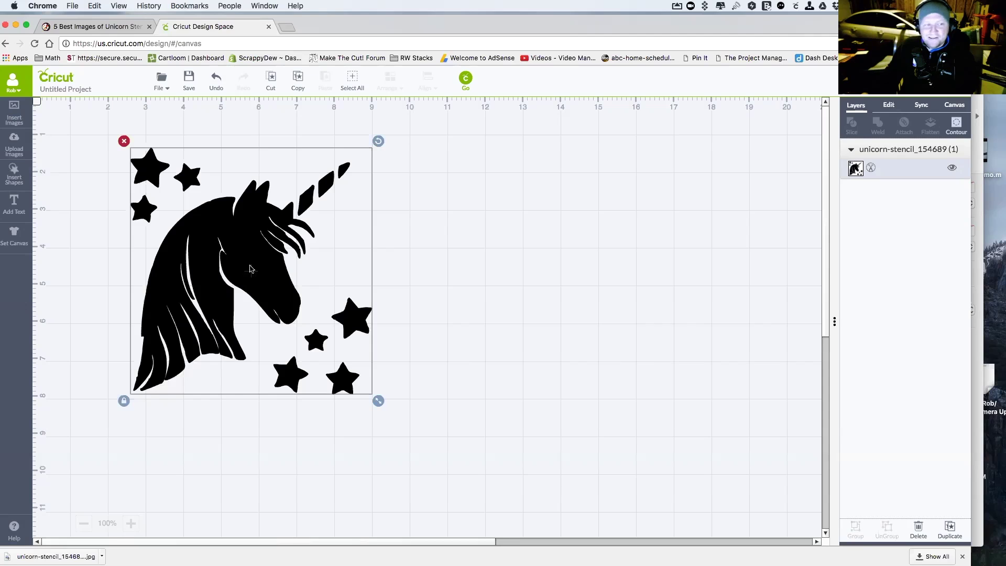
# Check which grouping and editing commands are available for the unicorn image.
pyautogui.rightClick(245, 241)
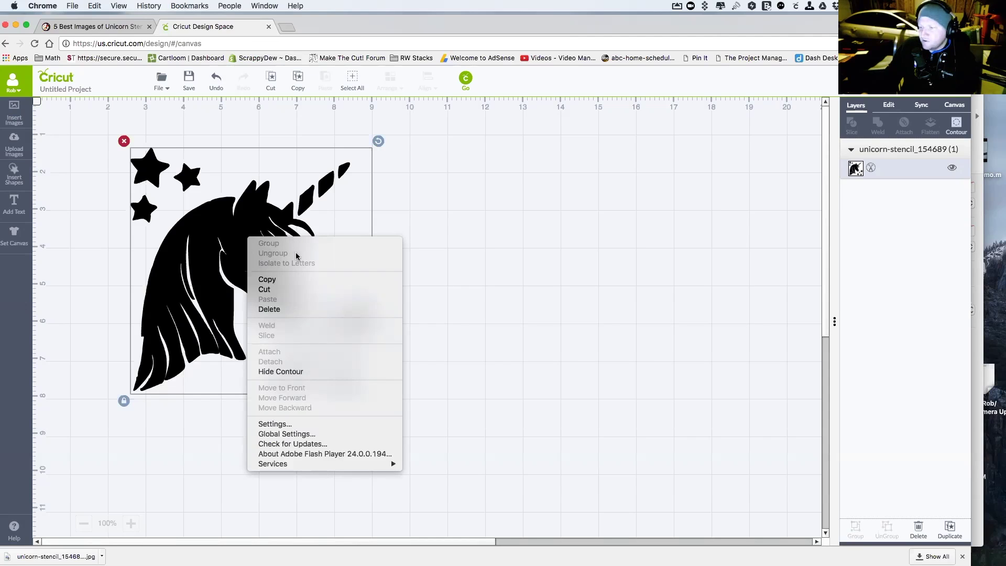
pyautogui.click(353, 220)
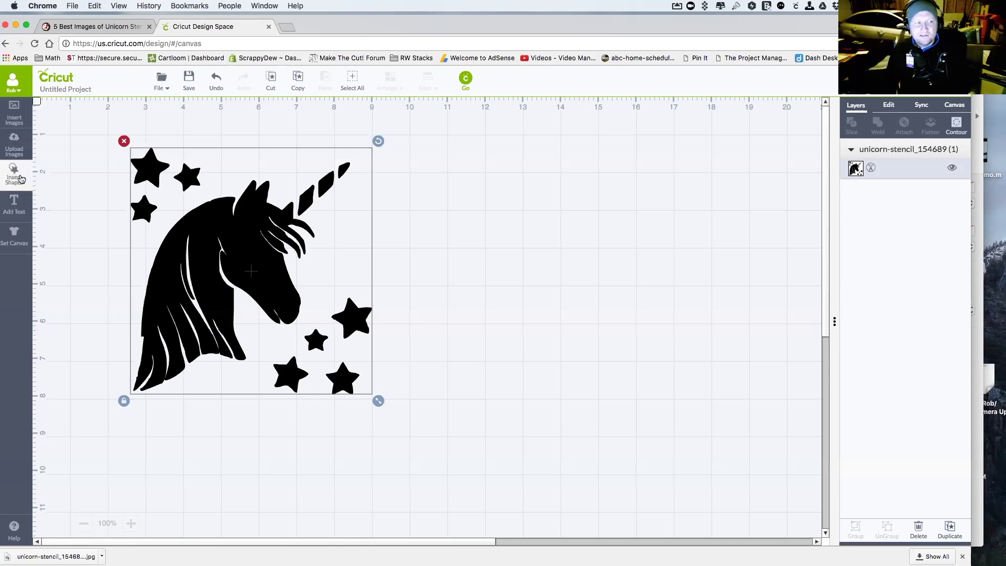
# Insert a triangle shape, place it below the lower stars and rotate it slightly clockwise.
pyautogui.click(14, 173)
pyautogui.click(126, 176)
pyautogui.moveTo(317, 398); pyautogui.dragTo(435, 461)
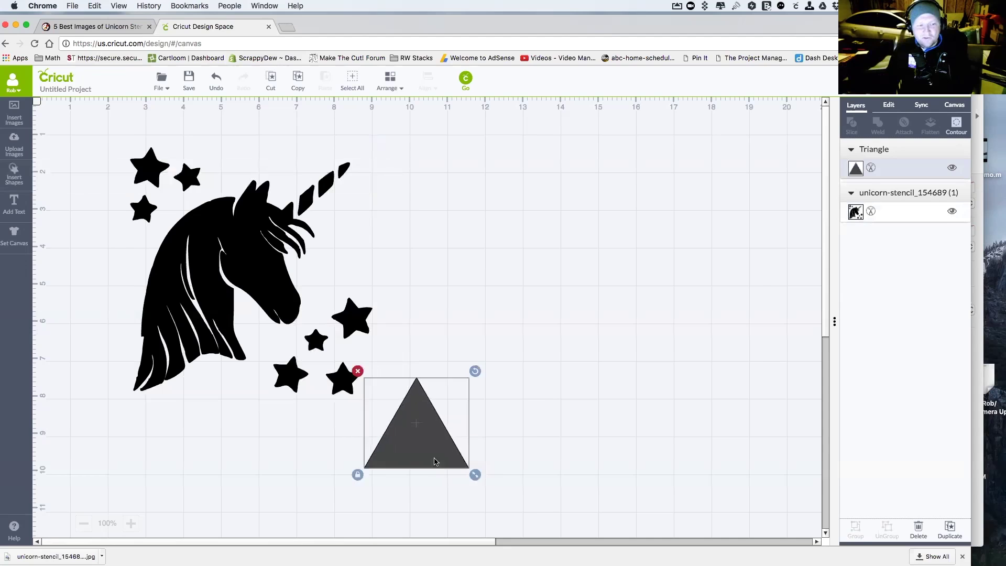
pyautogui.moveTo(475, 371); pyautogui.dragTo(488, 393)
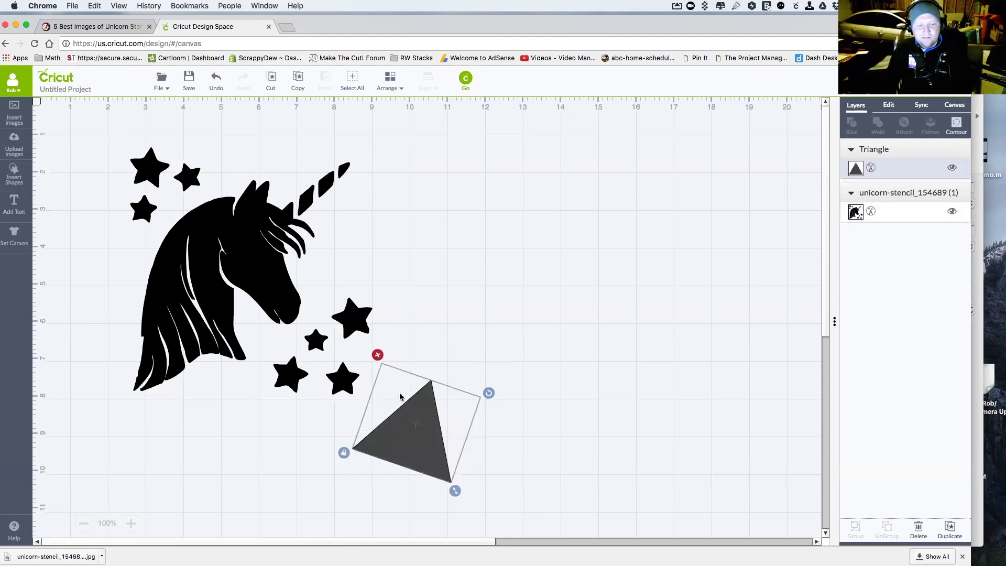
# Enlarge the triangle and position it over the four stars below the unicorn's muzzle.
pyautogui.moveTo(454, 490)
pyautogui.mouseDown()
pyautogui.moveTo(460, 503)
pyautogui.moveTo(450, 483)
pyautogui.mouseUp()
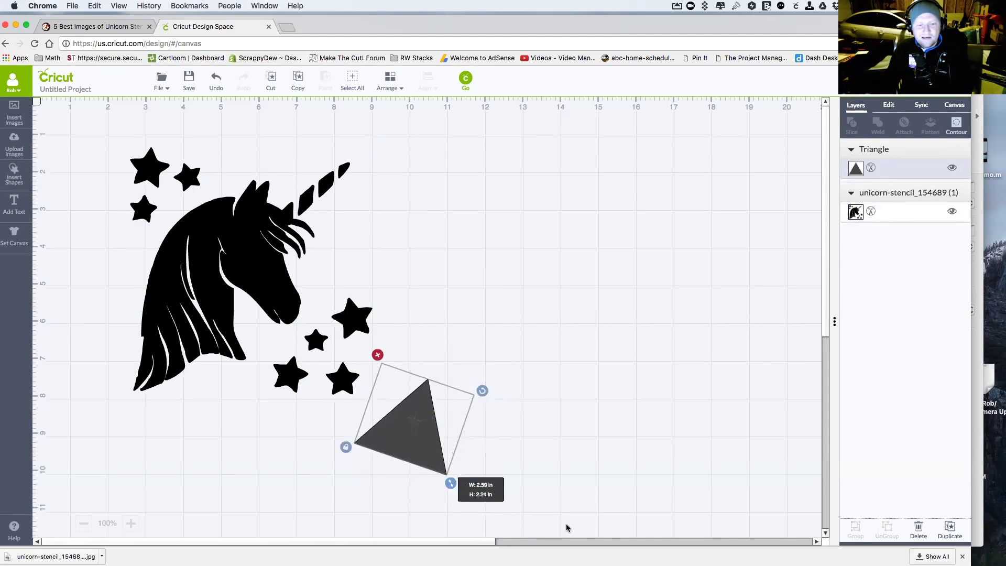
pyautogui.moveTo(414, 424); pyautogui.dragTo(481, 209)
pyautogui.moveTo(519, 269); pyautogui.dragTo(623, 456)
pyautogui.moveTo(522, 333); pyautogui.dragTo(353, 386)
# Slice the unicorn image with the triangle and pull the cut triangle and both sets of star pieces away.
pyautogui.moveTo(67, 111); pyautogui.dragTo(608, 512)
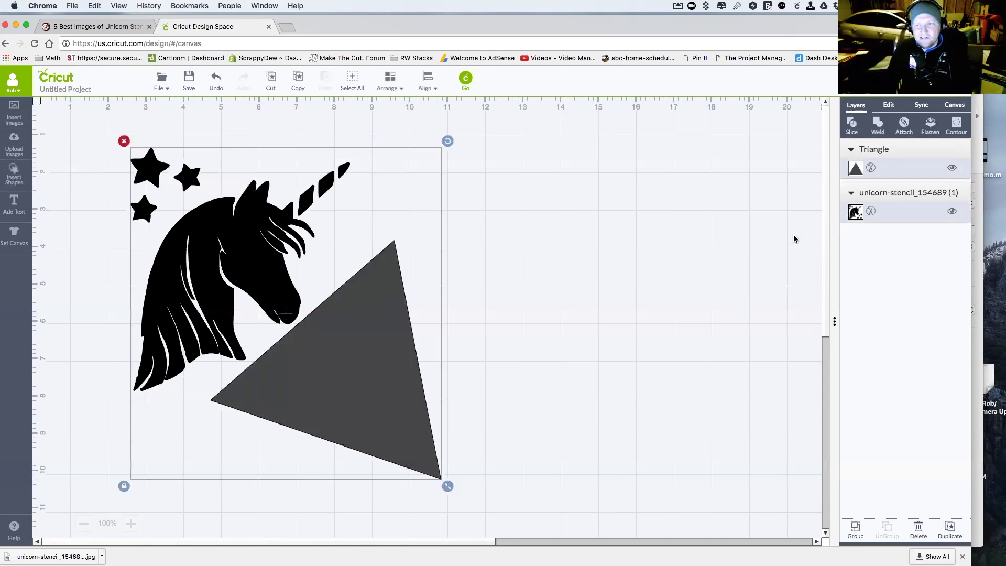
pyautogui.click(852, 126)
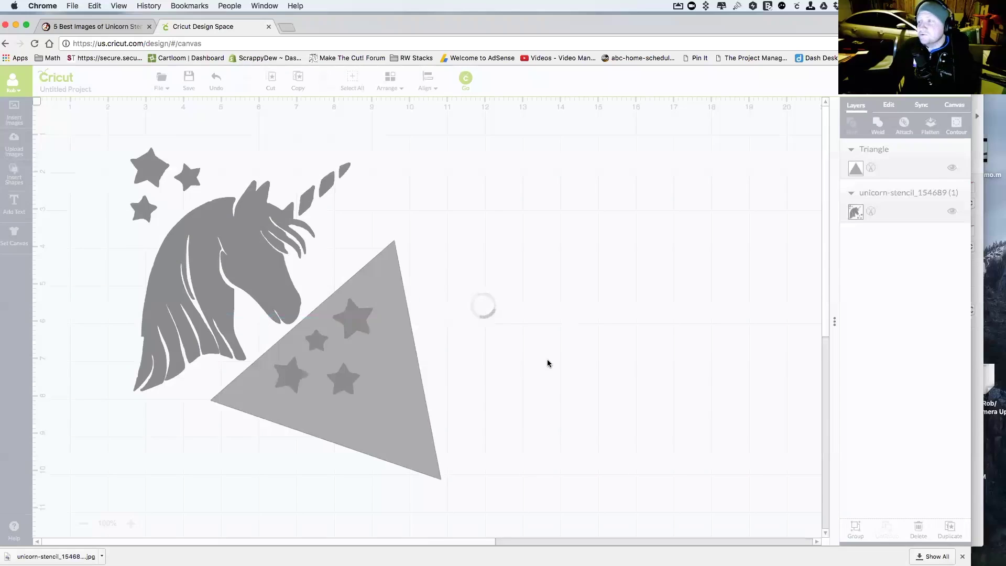
pyautogui.moveTo(381, 377); pyautogui.dragTo(668, 295)
pyautogui.moveTo(357, 334); pyautogui.dragTo(494, 389)
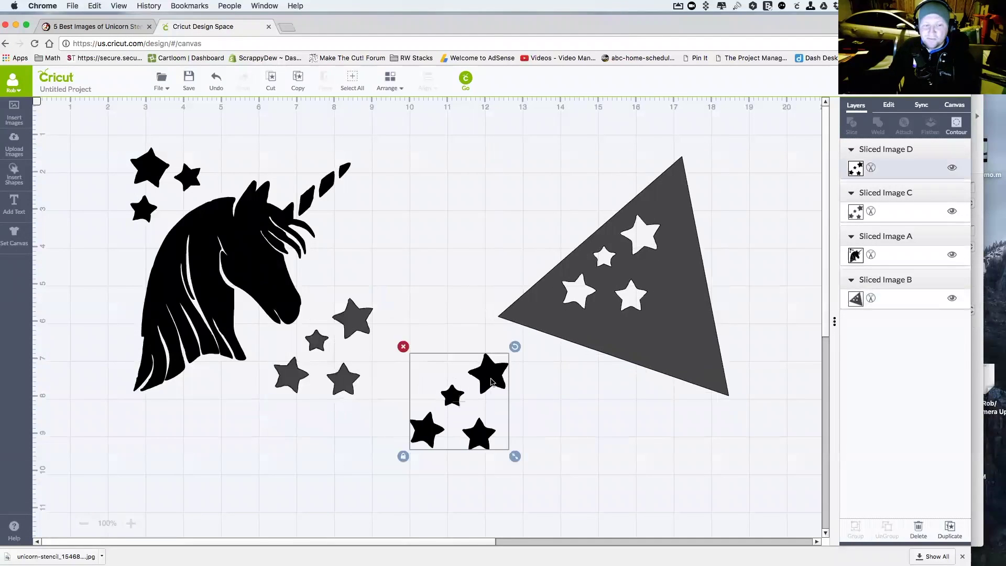
pyautogui.moveTo(343, 378)
pyautogui.mouseDown()
pyautogui.moveTo(341, 425)
pyautogui.moveTo(407, 426)
pyautogui.moveTo(359, 382)
pyautogui.moveTo(349, 394)
pyautogui.mouseUp()
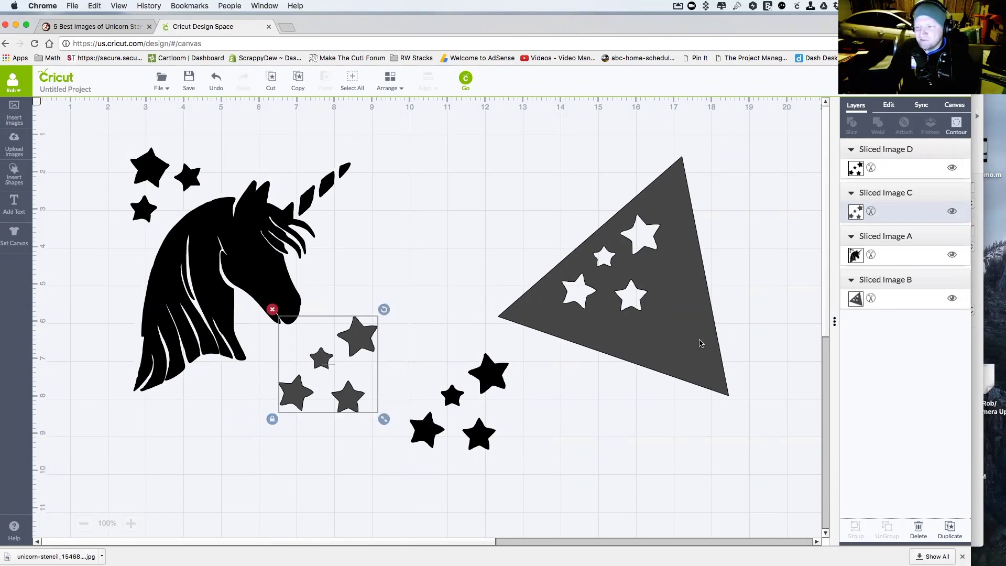
# Undo the moves of the two star pieces and delete the sliced triangle.
pyautogui.click(272, 309)
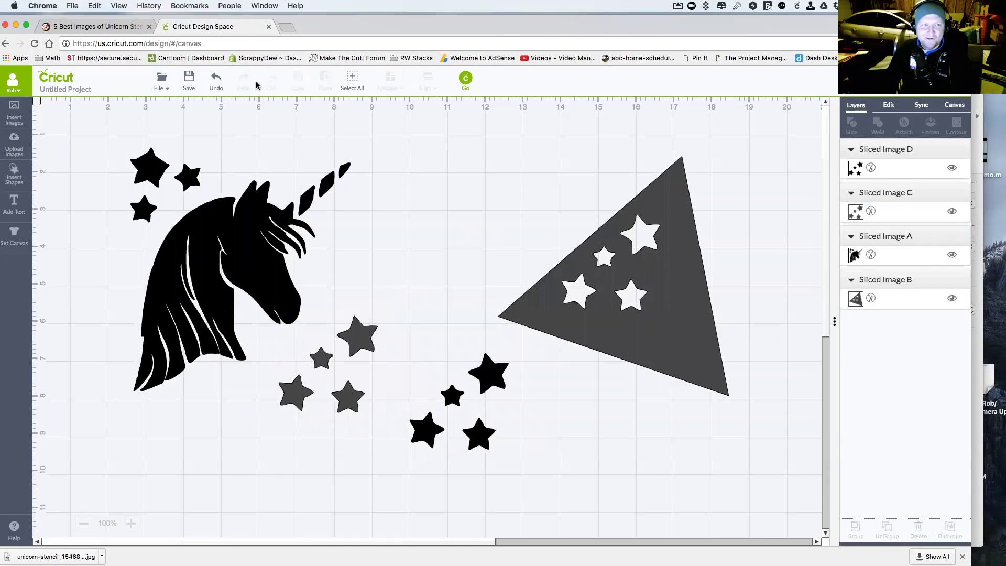
pyautogui.click(216, 77)
pyautogui.click(215, 78)
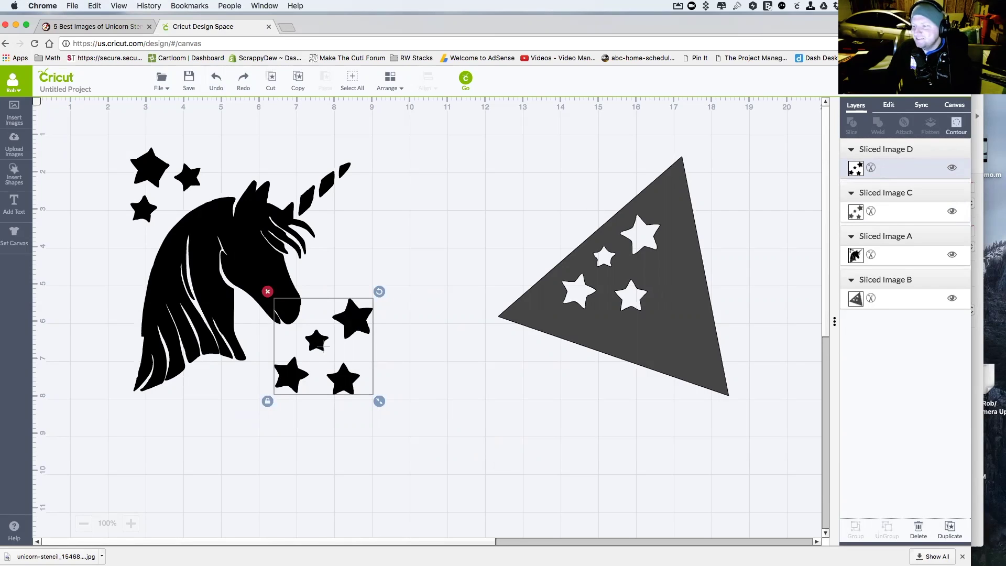
pyautogui.click(652, 286)
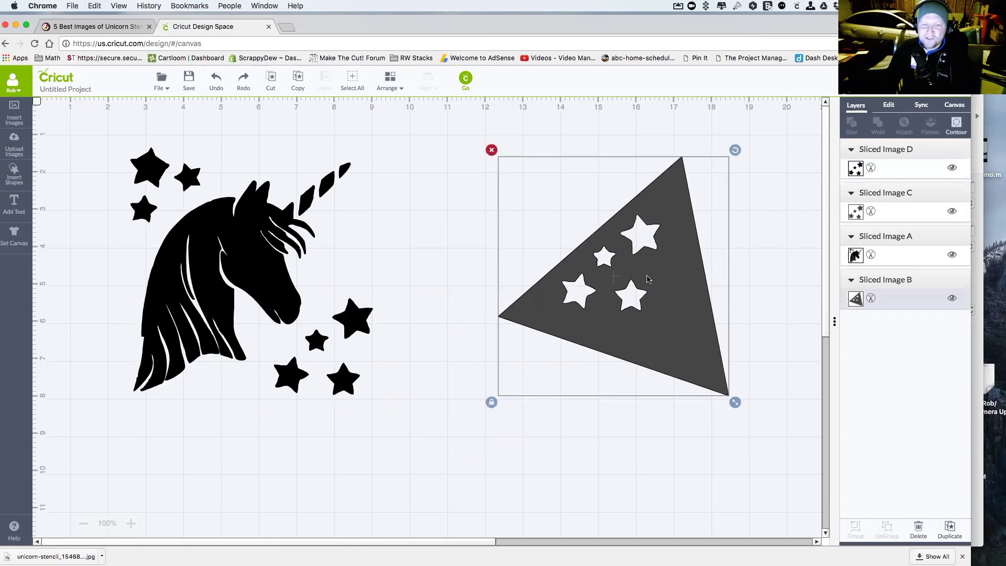
pyautogui.click(493, 154)
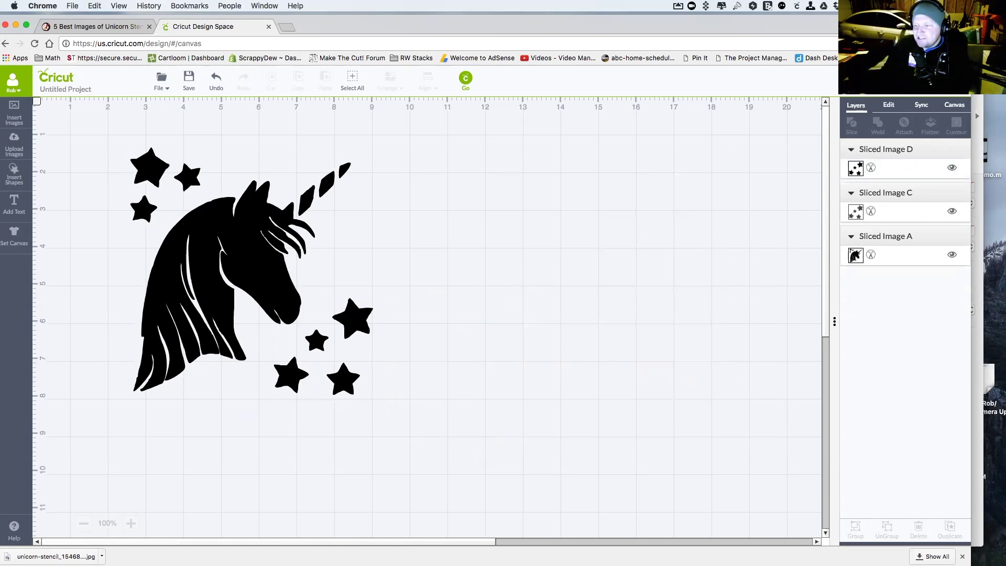
# Undo the slice and all triangle edits until only the uploaded unicorn image is left on the canvas.
pyautogui.click(260, 273)
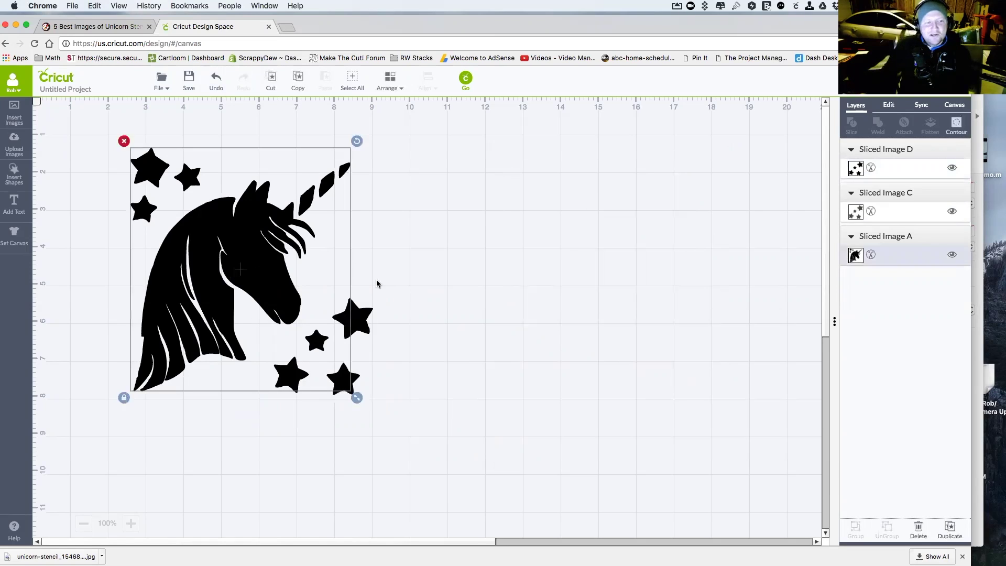
pyautogui.click(399, 332)
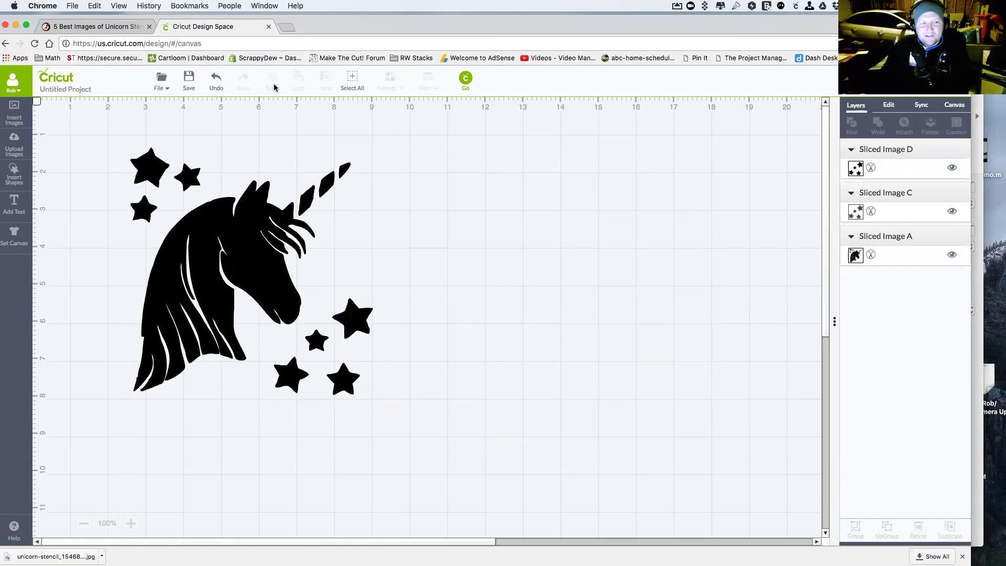
pyautogui.click(221, 83)
pyautogui.click(221, 83)
pyautogui.click(221, 83)
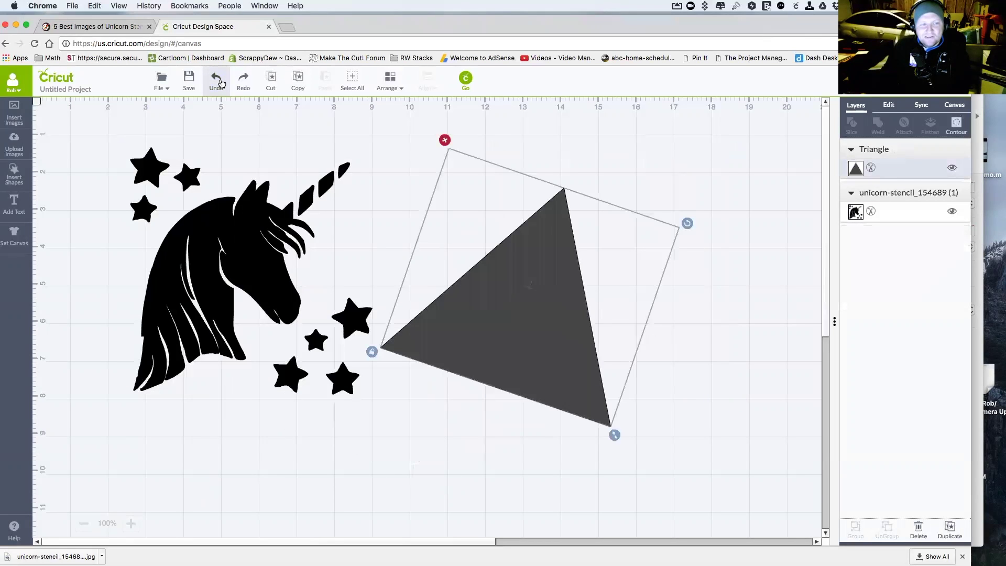
pyautogui.click(221, 82)
pyautogui.click(221, 83)
pyautogui.click(221, 83)
pyautogui.click(221, 83)
pyautogui.click(221, 82)
pyautogui.click(221, 83)
# Shift the unicorn image slightly away from the canvas origin, then duplicate it and place the copy beside the original.
pyautogui.moveTo(189, 280); pyautogui.dragTo(219, 296)
pyautogui.click(435, 303)
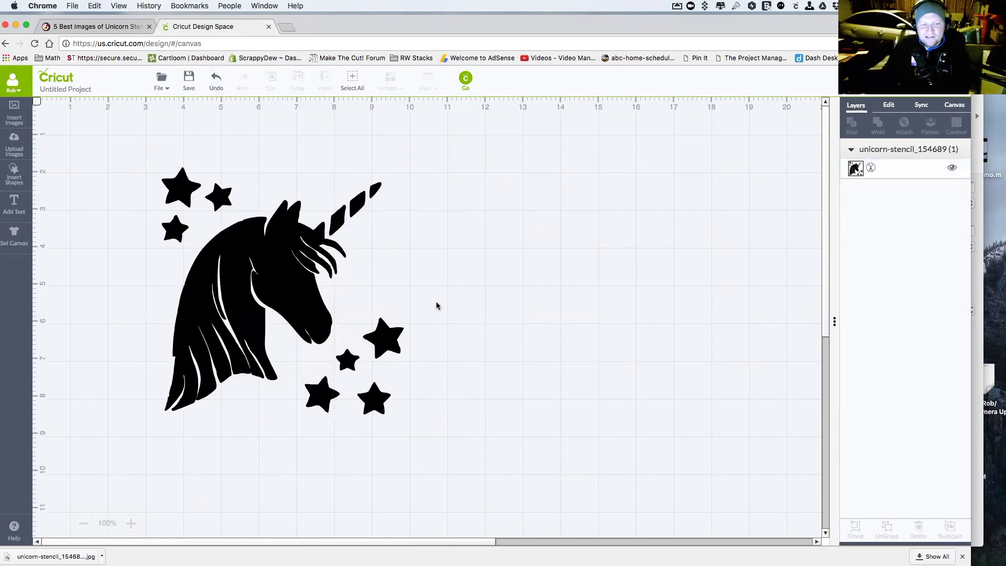
pyautogui.click(307, 293)
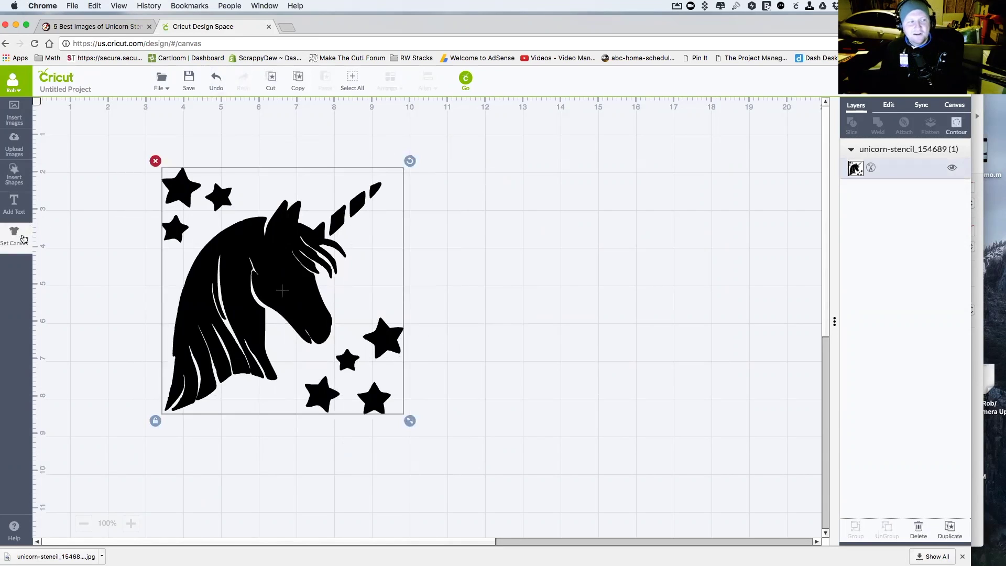
pyautogui.click(955, 125)
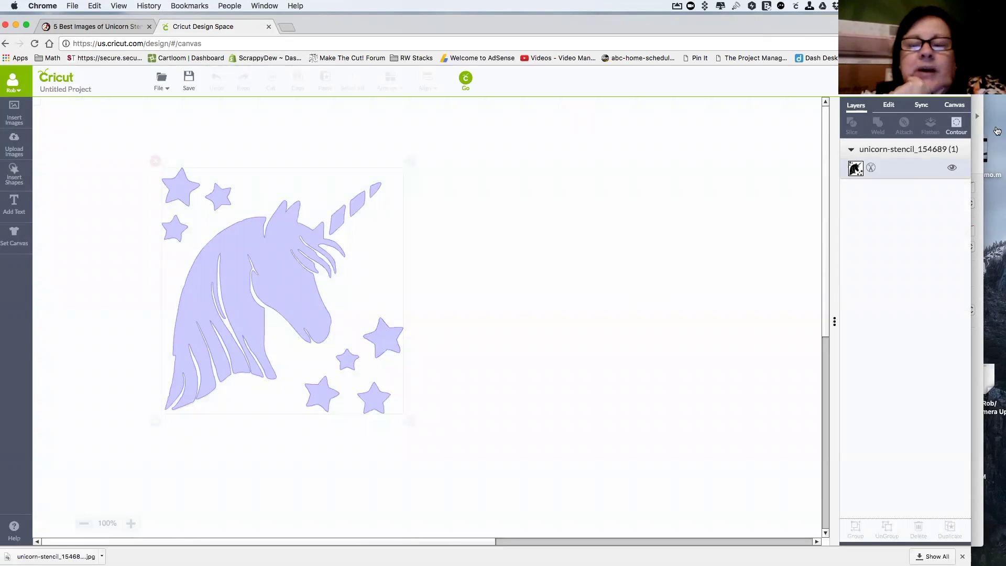
pyautogui.click(956, 125)
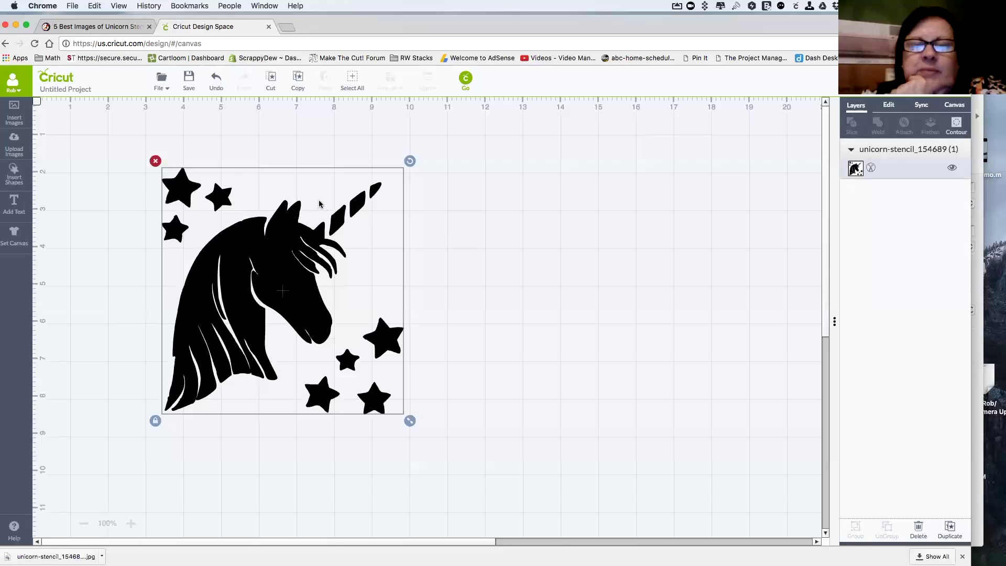
pyautogui.click(950, 528)
pyautogui.moveTo(299, 317); pyautogui.dragTo(651, 313)
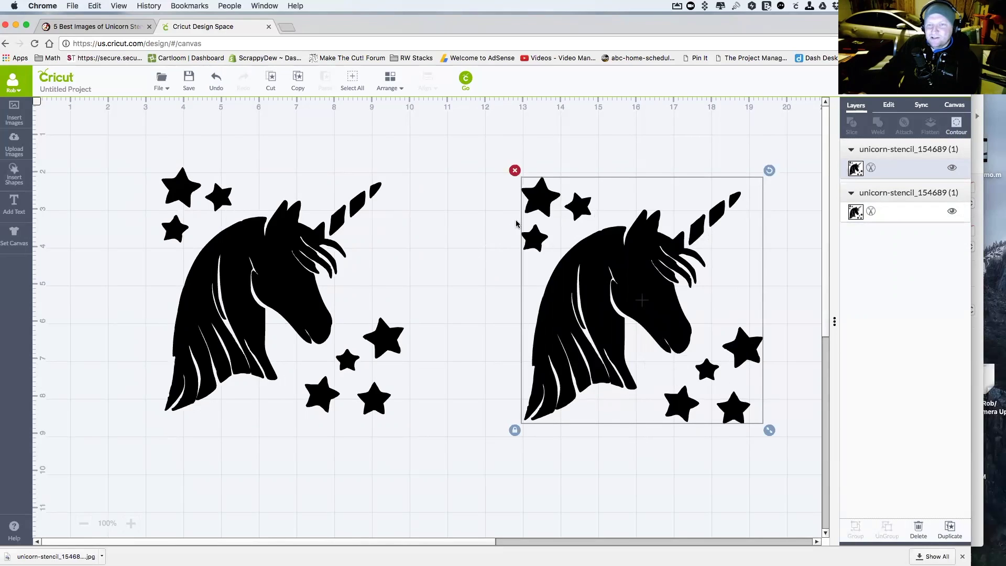
# Hide all seven stars in the original unicorn image with Contour.
pyautogui.click(328, 239)
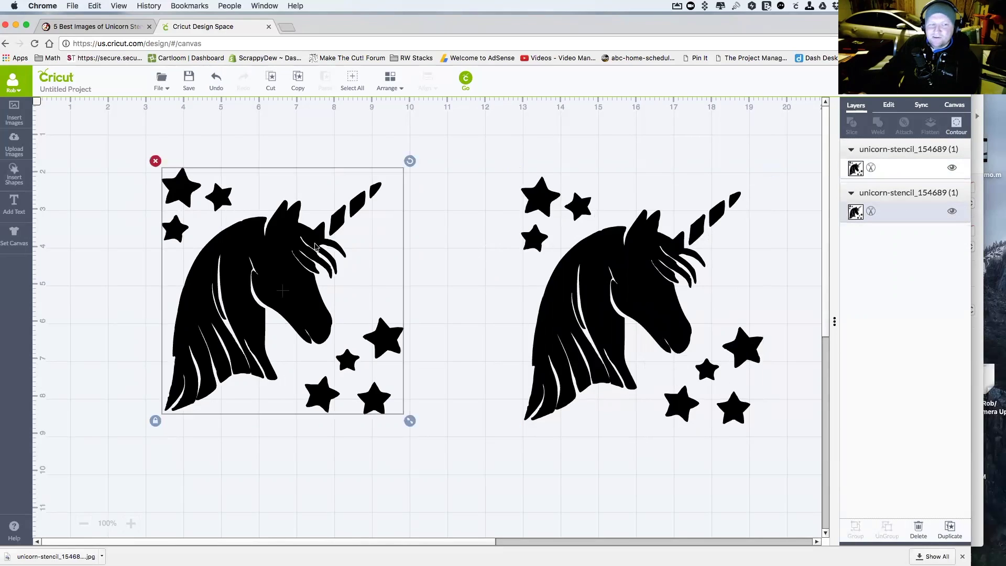
pyautogui.click(956, 124)
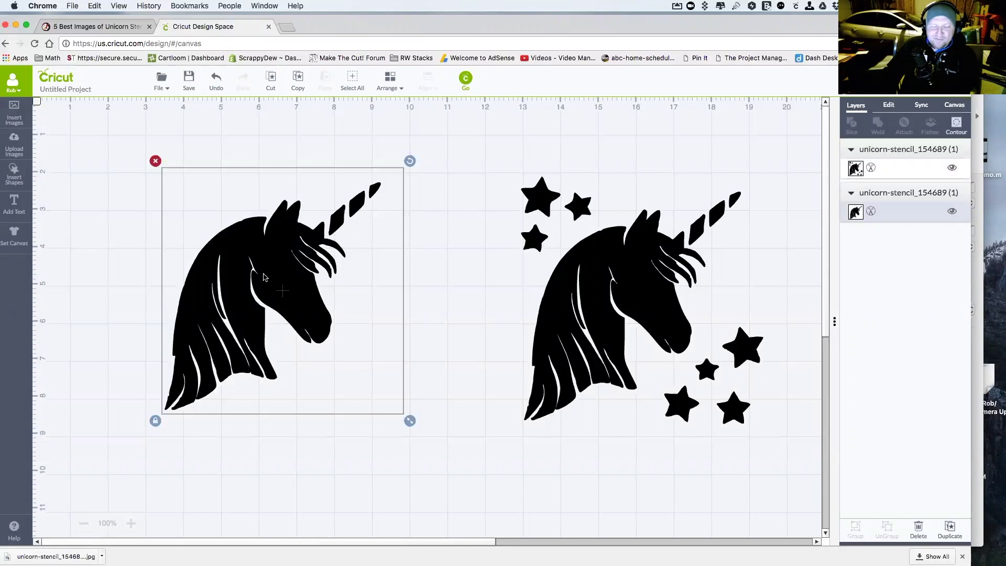
# Hide the unicorn and its horn in the duplicate with Contour and place the duplicate's stars around the original unicorn.
pyautogui.click(599, 282)
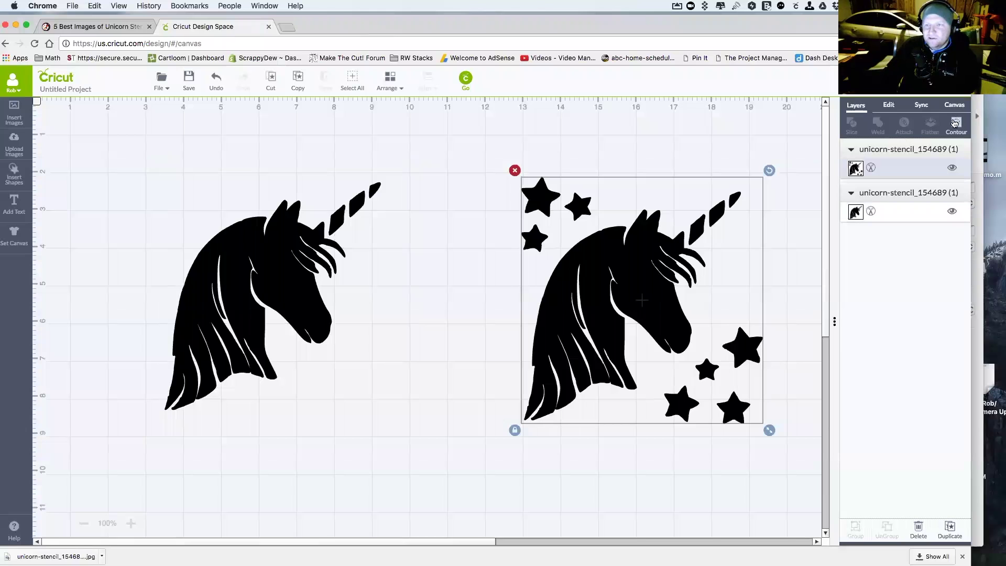
pyautogui.click(957, 127)
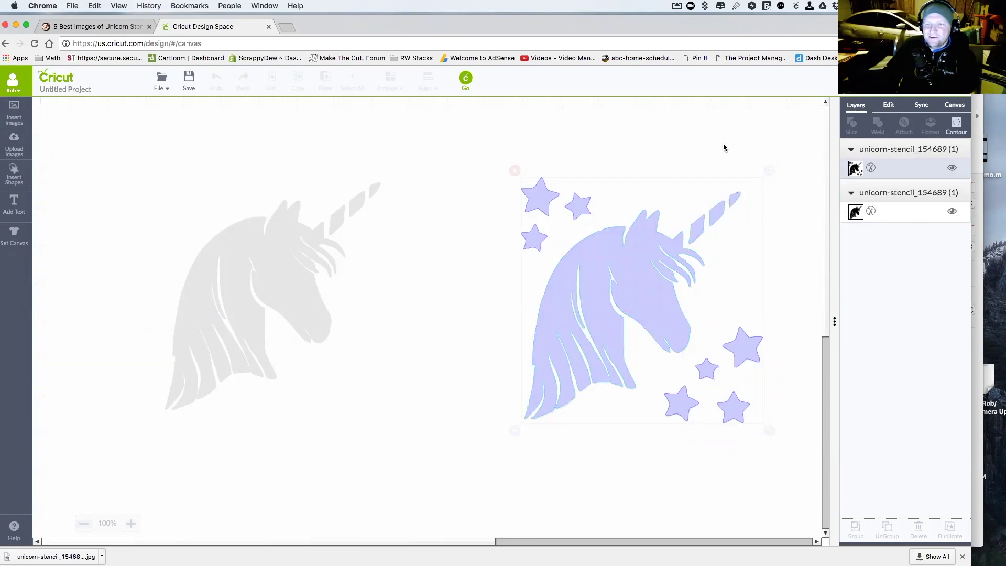
pyautogui.moveTo(733, 358); pyautogui.dragTo(371, 354)
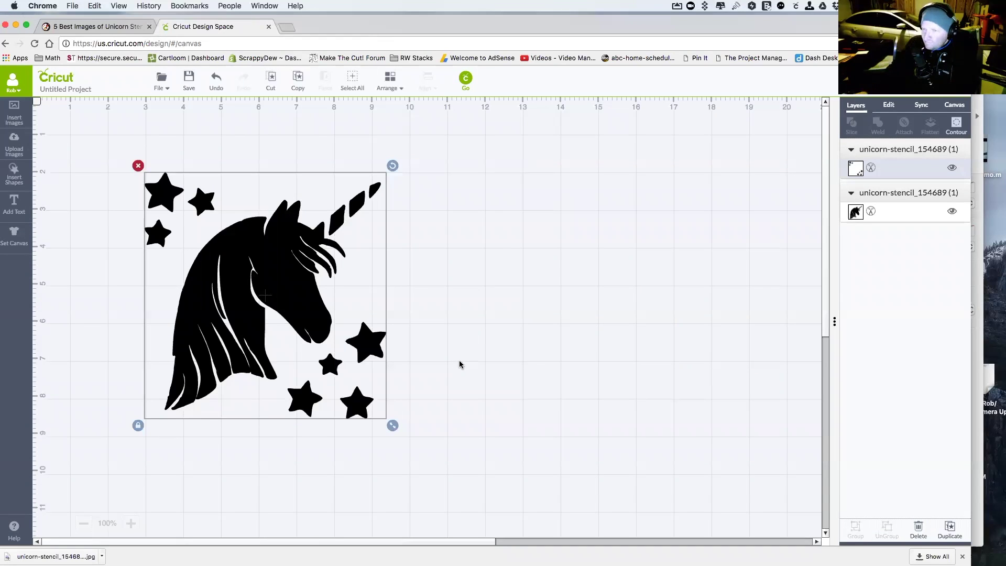
# Recolor the star layer golden yellow from the basic colors.
pyautogui.click(852, 167)
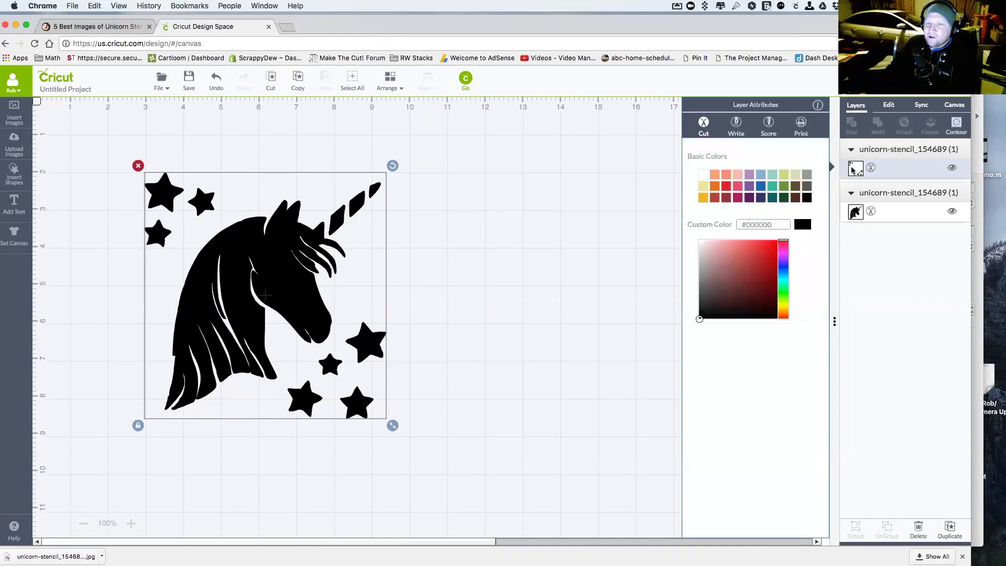
pyautogui.click(702, 197)
pyautogui.click(585, 356)
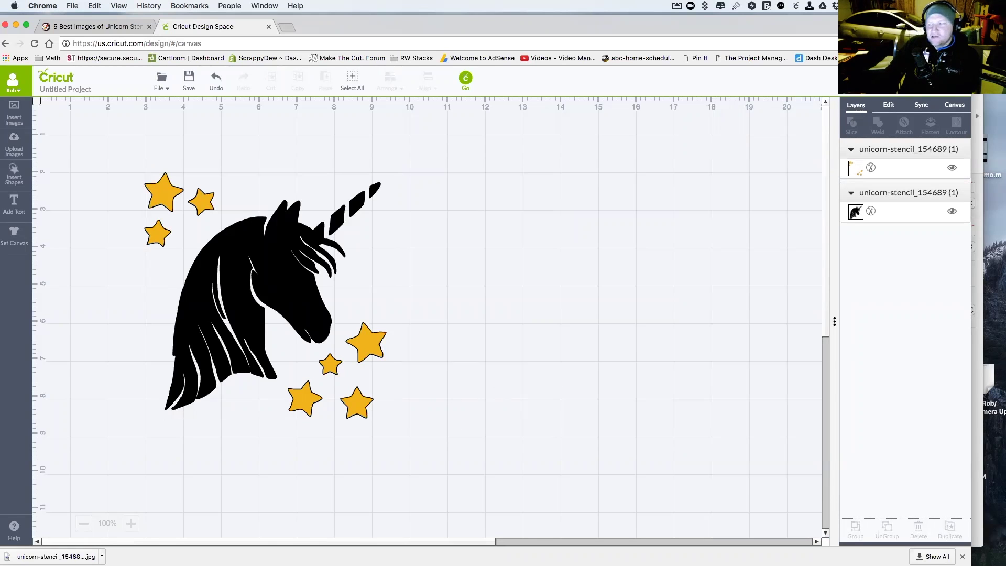
# Switch to Keynote to examine the Problem 1 example picture and return to Cricut Design Space.
pyautogui.press('super+Tab')
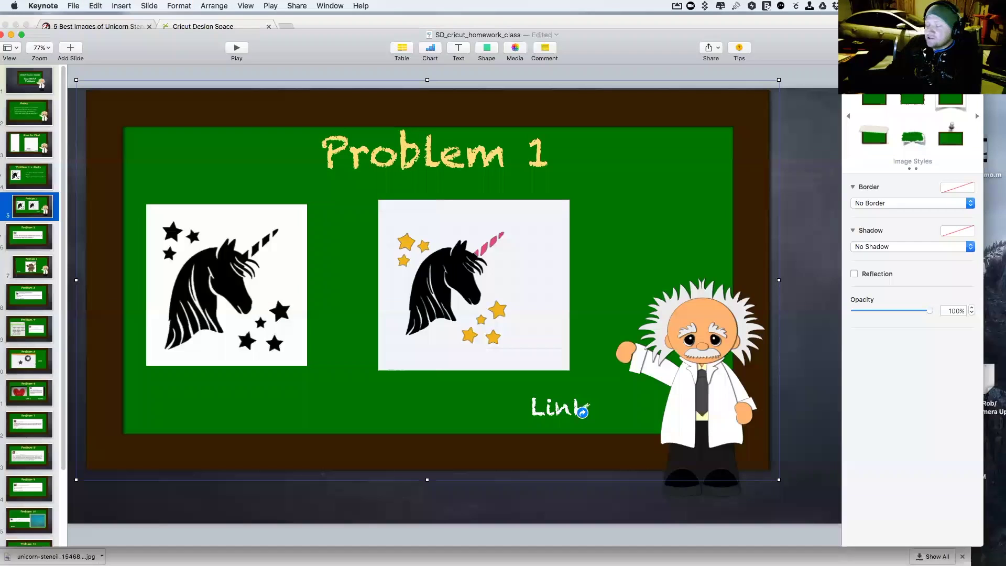
pyautogui.click(485, 256)
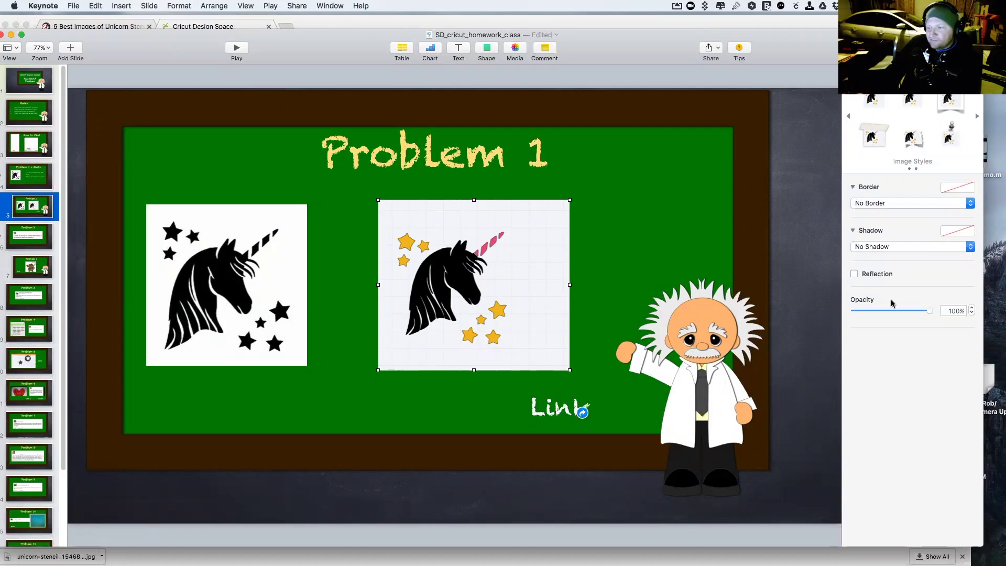
pyautogui.click(323, 22)
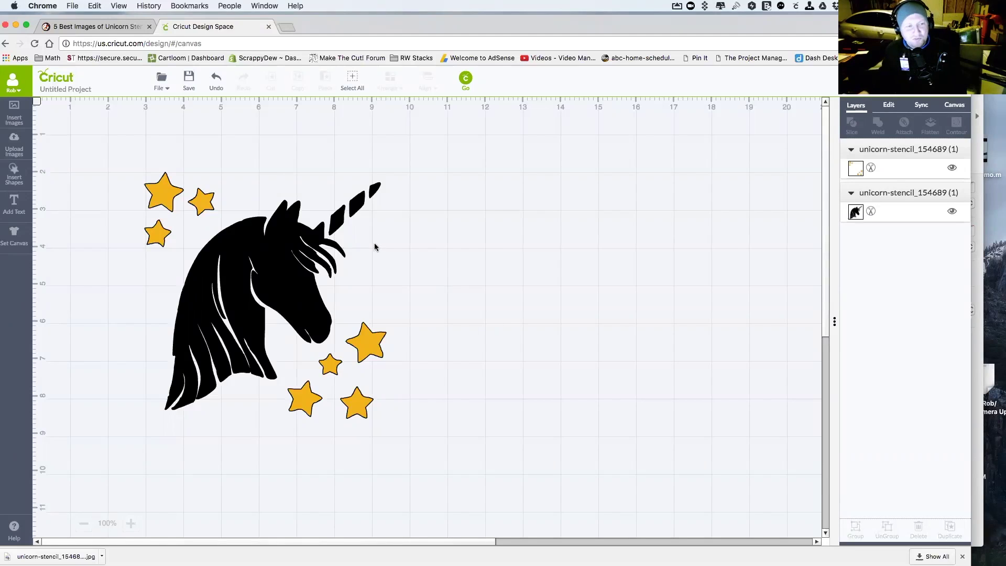
# Insert a square shape and place it on the empty canvas beside the unicorn's horn.
pyautogui.click(16, 176)
pyautogui.click(158, 174)
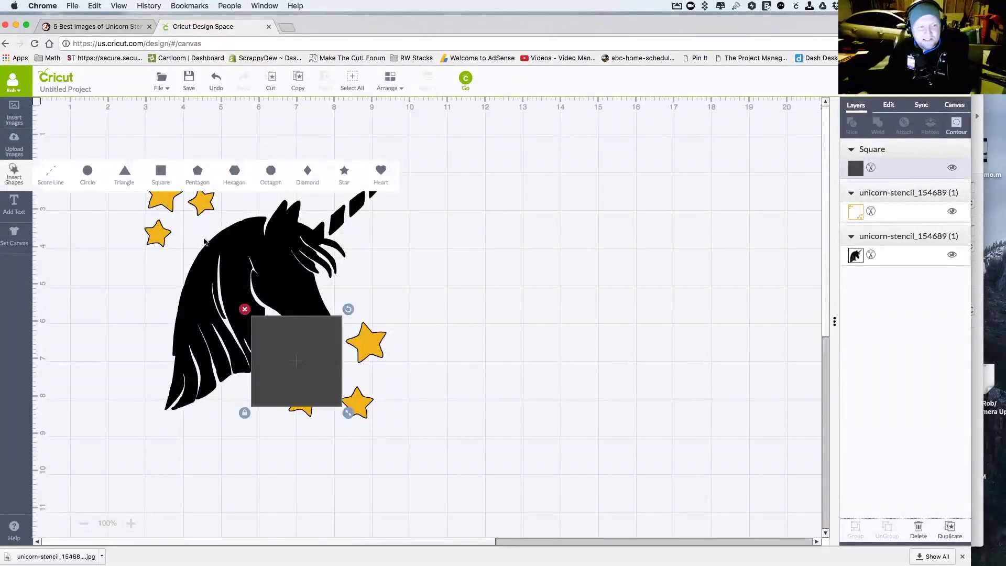
pyautogui.moveTo(294, 381); pyautogui.dragTo(546, 205)
pyautogui.moveTo(597, 233)
pyautogui.mouseDown()
pyautogui.moveTo(546, 208)
pyautogui.moveTo(626, 276)
pyautogui.moveTo(603, 253)
pyautogui.mouseUp()
pyautogui.moveTo(574, 206); pyautogui.dragTo(525, 254)
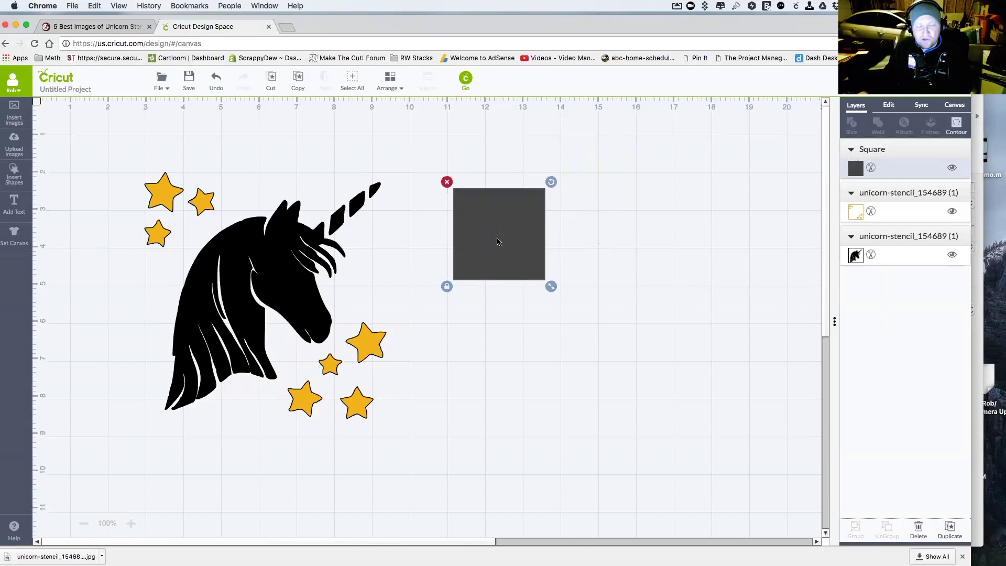
# Unlock the square's proportions, narrow it to a tall rectangle and rotate it along the unicorn's horn.
pyautogui.click(446, 286)
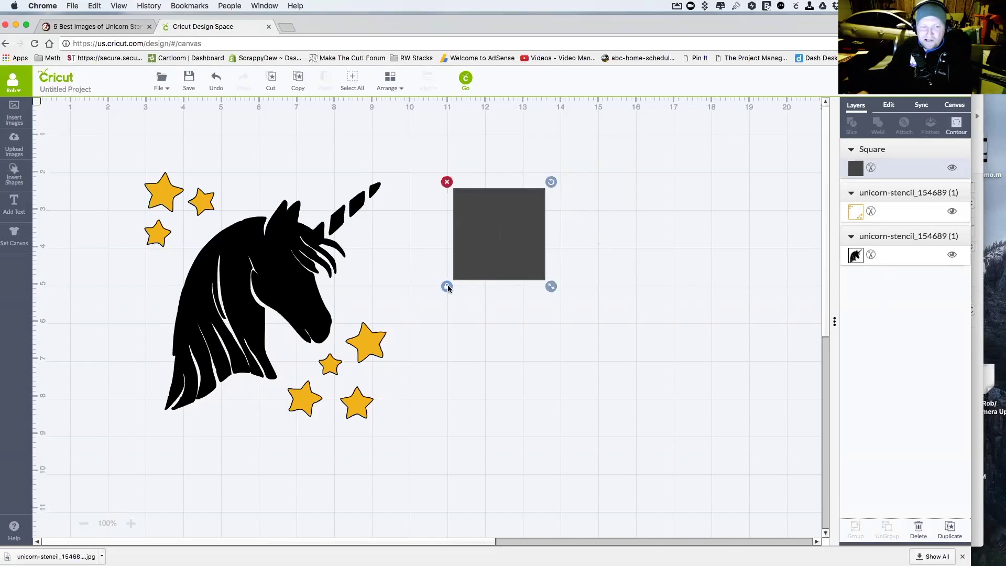
pyautogui.moveTo(551, 286); pyautogui.dragTo(488, 306)
pyautogui.click(447, 309)
pyautogui.moveTo(488, 182); pyautogui.dragTo(374, 175)
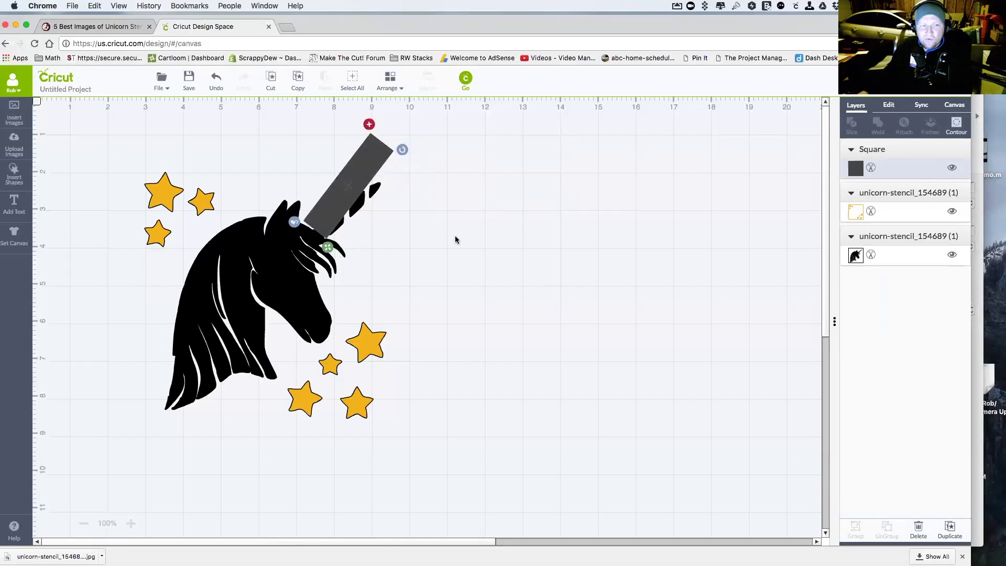
pyautogui.click(454, 236)
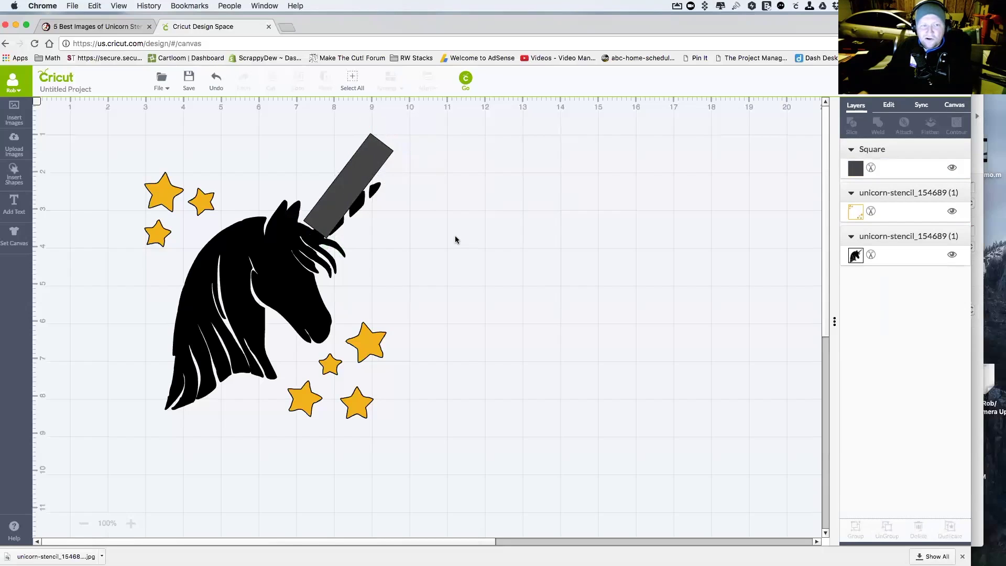
# Insert a second square, narrow it to a rectangle and angle it over the uncovered part of the horn.
pyautogui.click(15, 177)
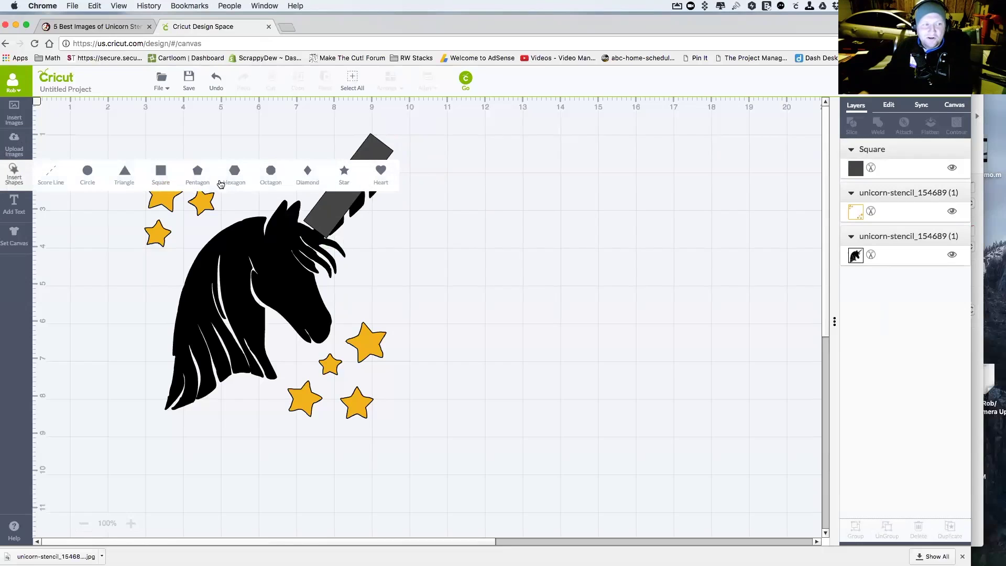
pyautogui.click(160, 172)
pyautogui.moveTo(299, 373); pyautogui.dragTo(465, 256)
pyautogui.moveTo(515, 295); pyautogui.dragTo(454, 297)
pyautogui.moveTo(454, 192); pyautogui.dragTo(380, 187)
pyautogui.click(515, 245)
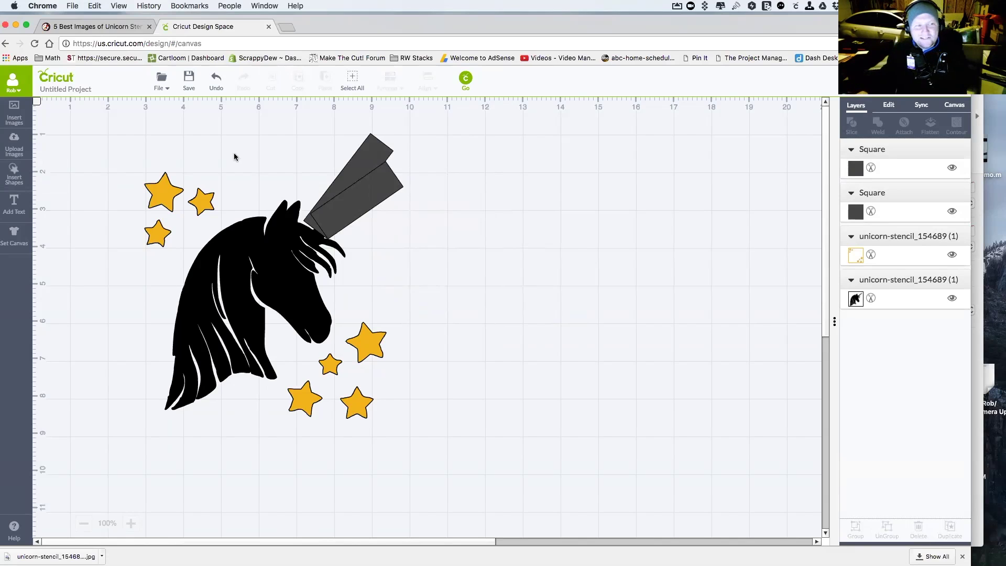
# Hide the star layer and select both rectangles together with the unicorn.
pyautogui.click(952, 256)
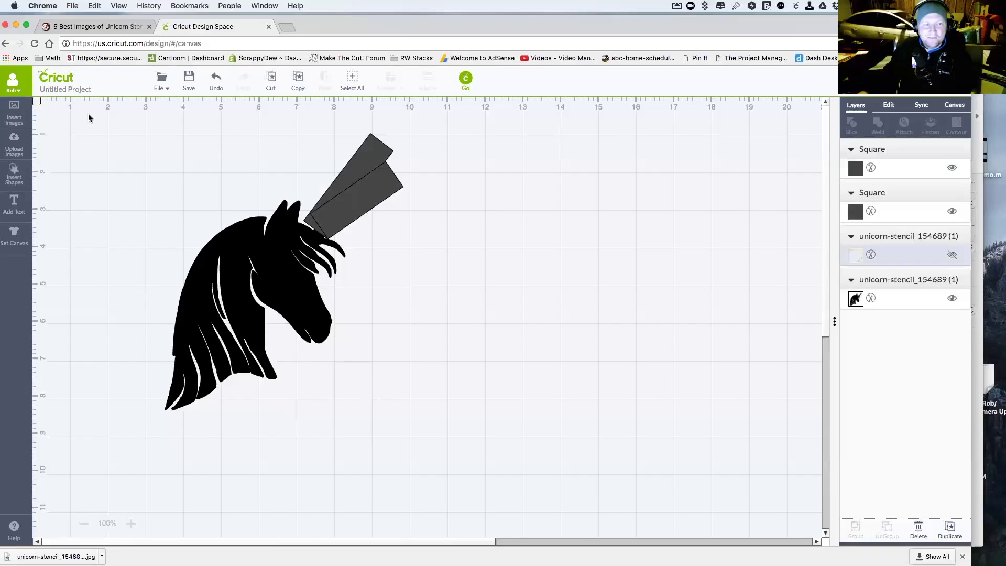
pyautogui.click(183, 128)
pyautogui.moveTo(108, 109); pyautogui.dragTo(473, 450)
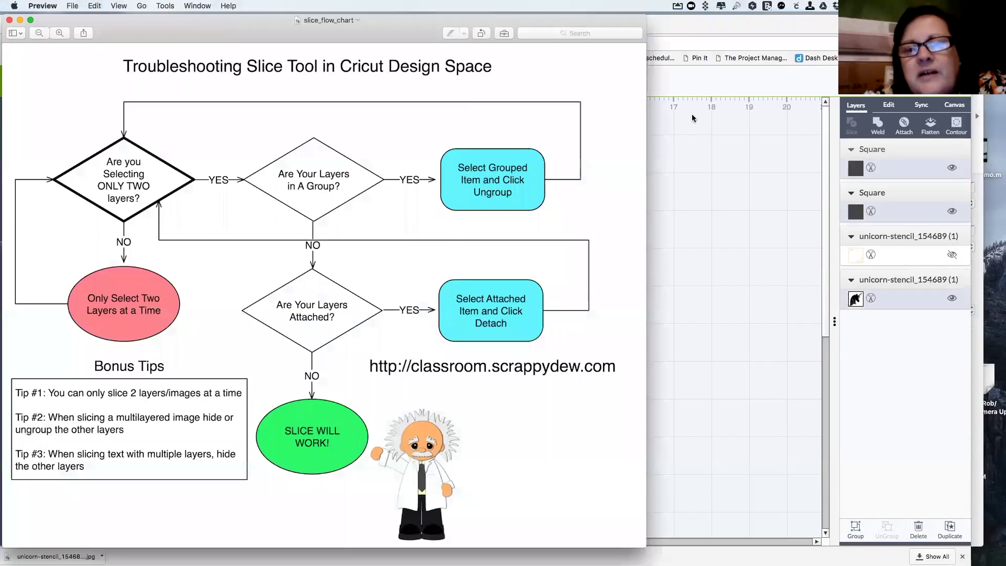
# Switch to slice_flow_chart in Preview and reposition its window to examine the Slice troubleshooting flow chart.
pyautogui.moveTo(247, 25); pyautogui.dragTo(370, 14)
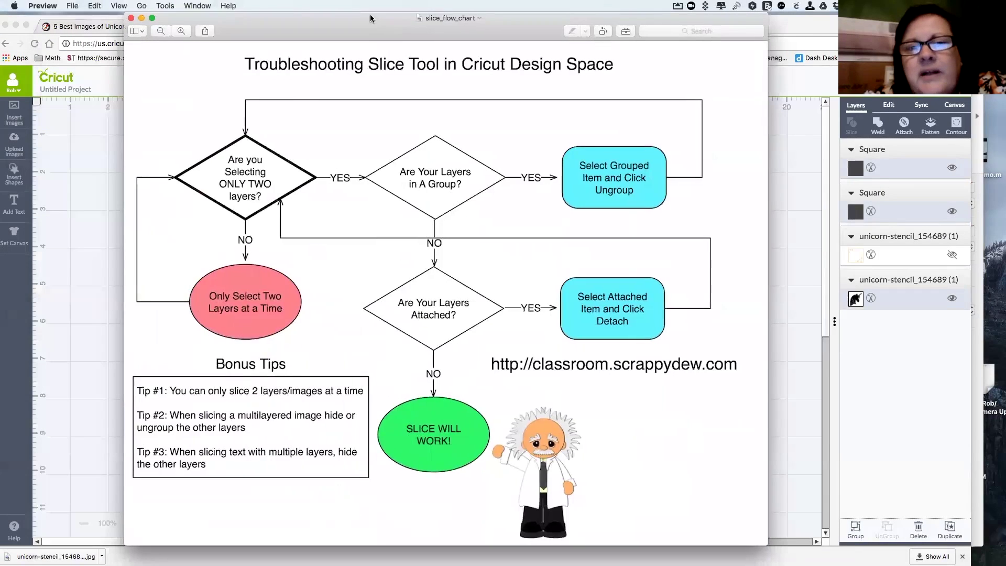